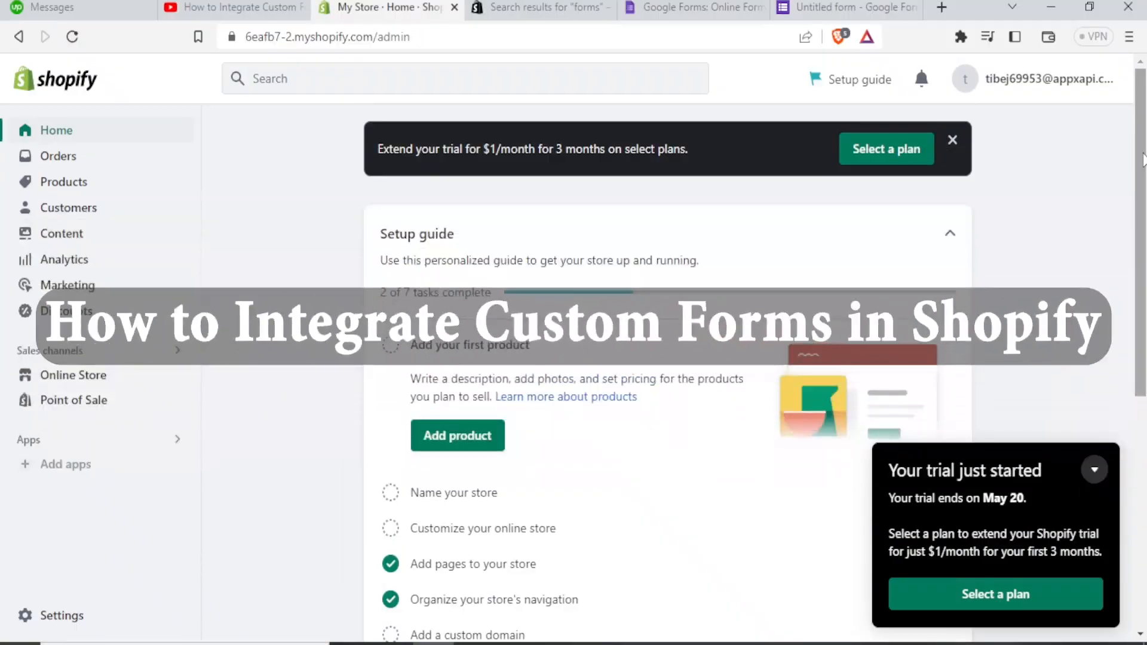
# Step: Collapse the trial notice and look over the setup guide on the admin home page
pyautogui.moveTo(1141, 157); pyautogui.dragTo(1141, 203)
pyautogui.scroll(1, 1141, 203)
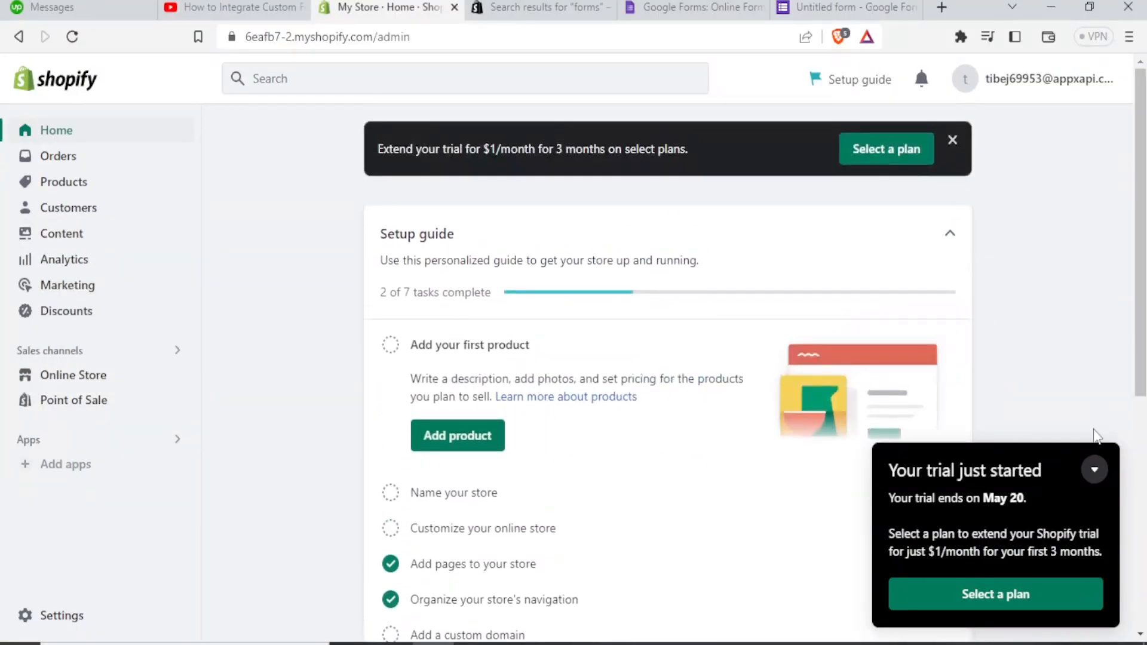
pyautogui.click(1094, 469)
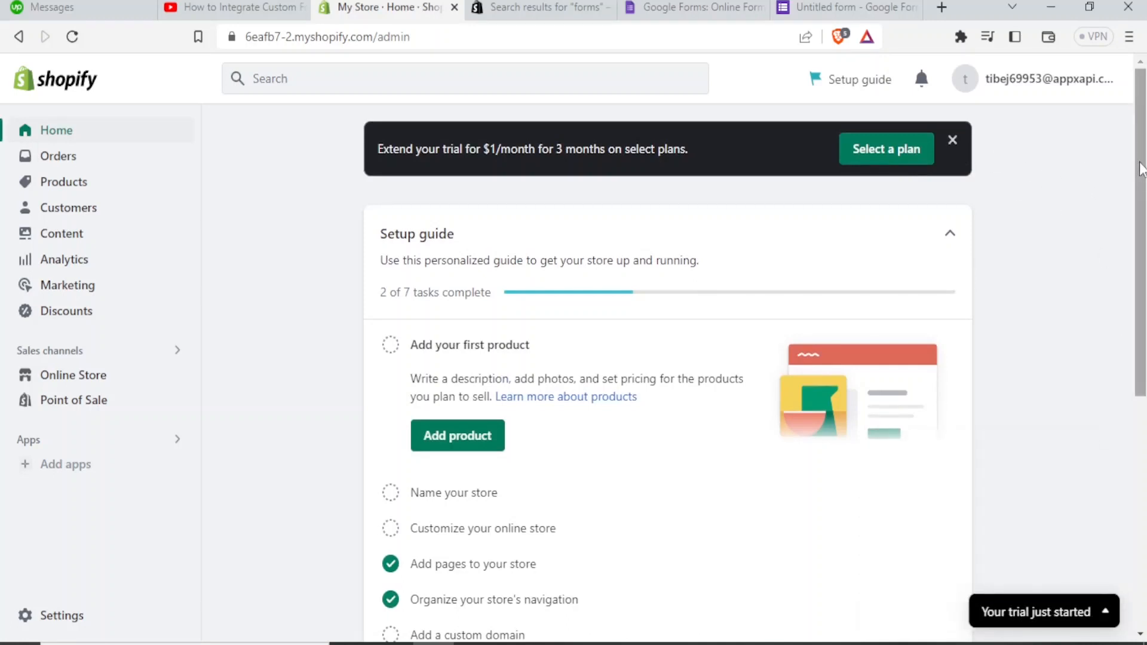
pyautogui.moveTo(1142, 167); pyautogui.dragTo(1144, 177)
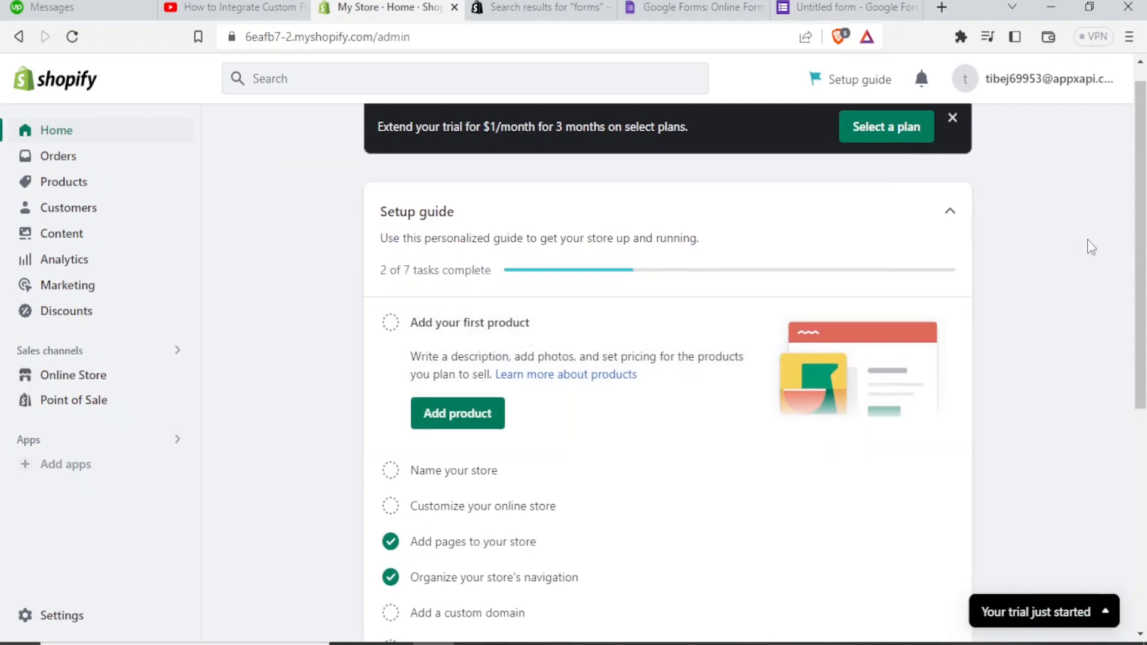
pyautogui.moveTo(1139, 222); pyautogui.dragTo(1143, 296)
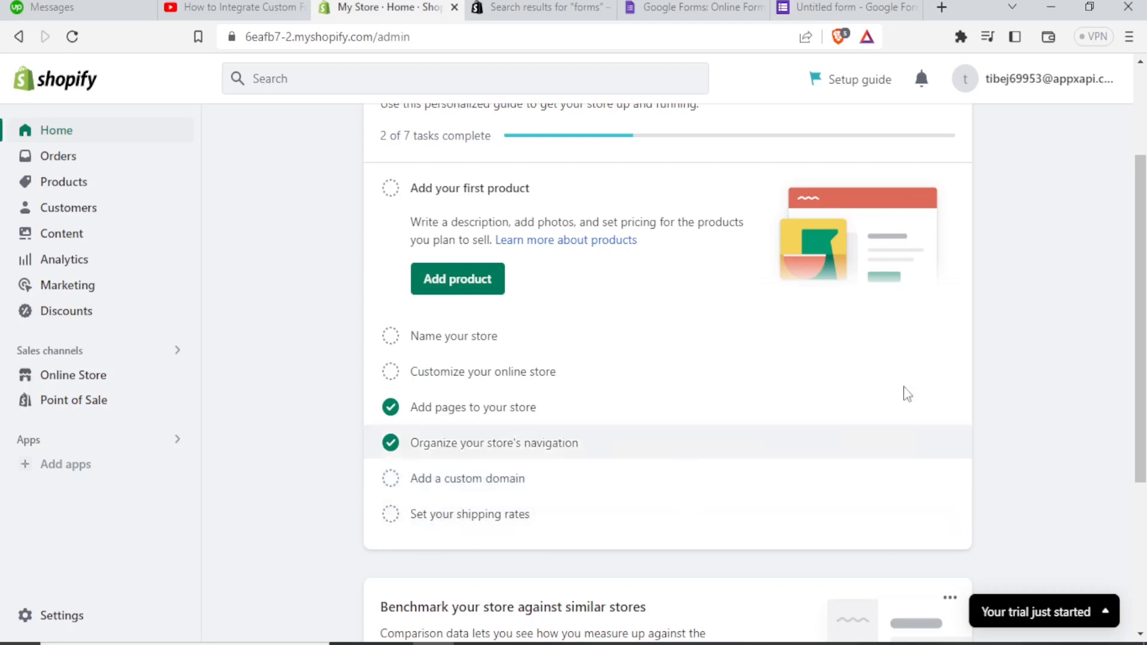
pyautogui.moveTo(1144, 302); pyautogui.dragTo(1140, 243)
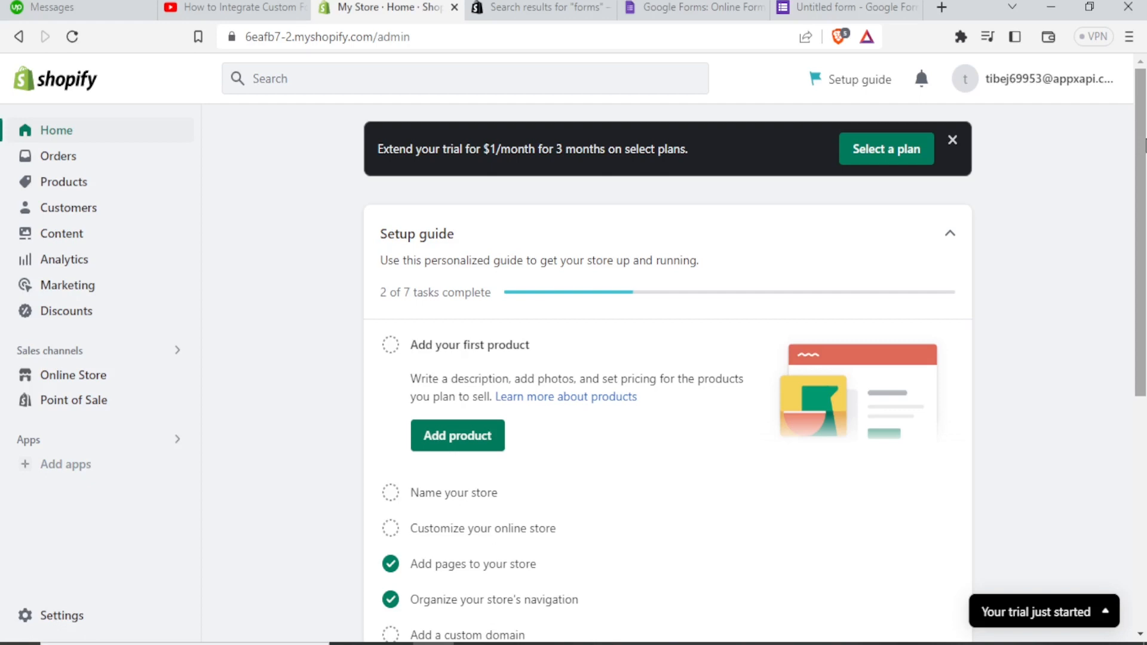
pyautogui.moveTo(1143, 151)
pyautogui.mouseDown()
pyautogui.moveTo(1142, 215)
pyautogui.moveTo(1142, 151)
pyautogui.mouseUp()
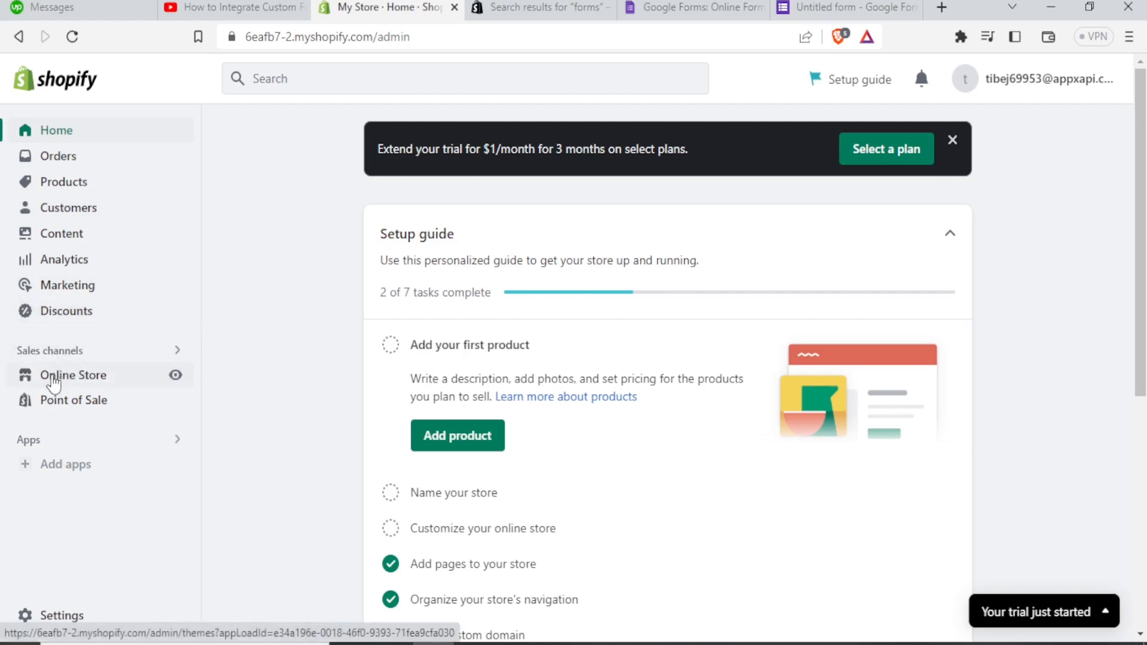
# Step: Open the list of pages belonging to the online store
pyautogui.click(53, 381)
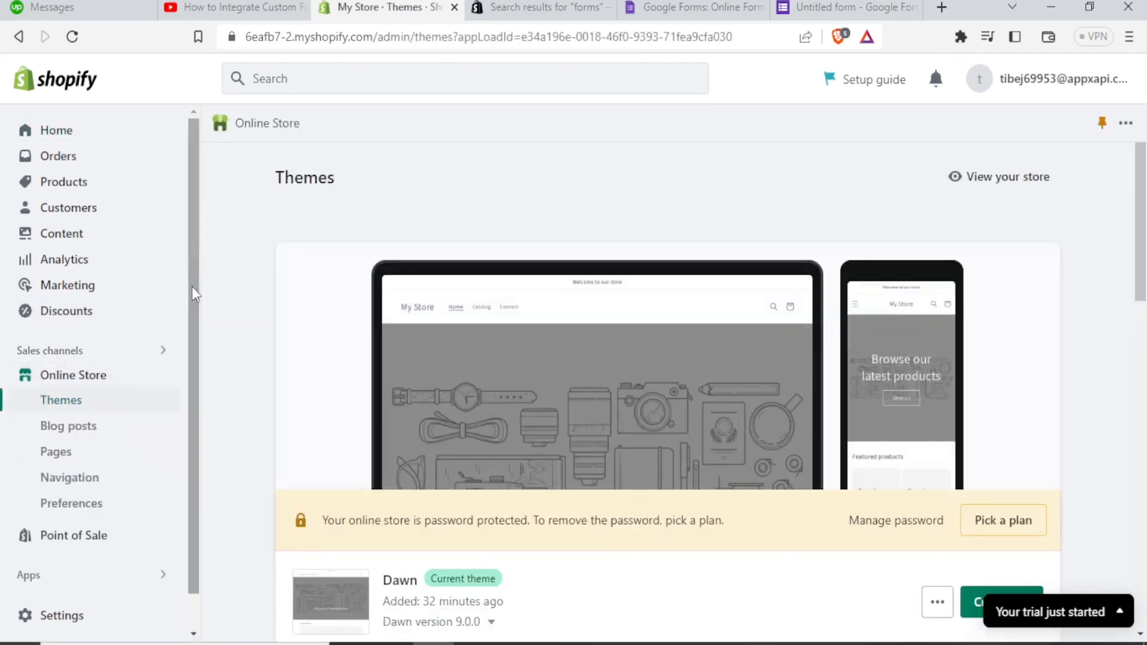
pyautogui.moveTo(192, 292); pyautogui.dragTo(191, 340)
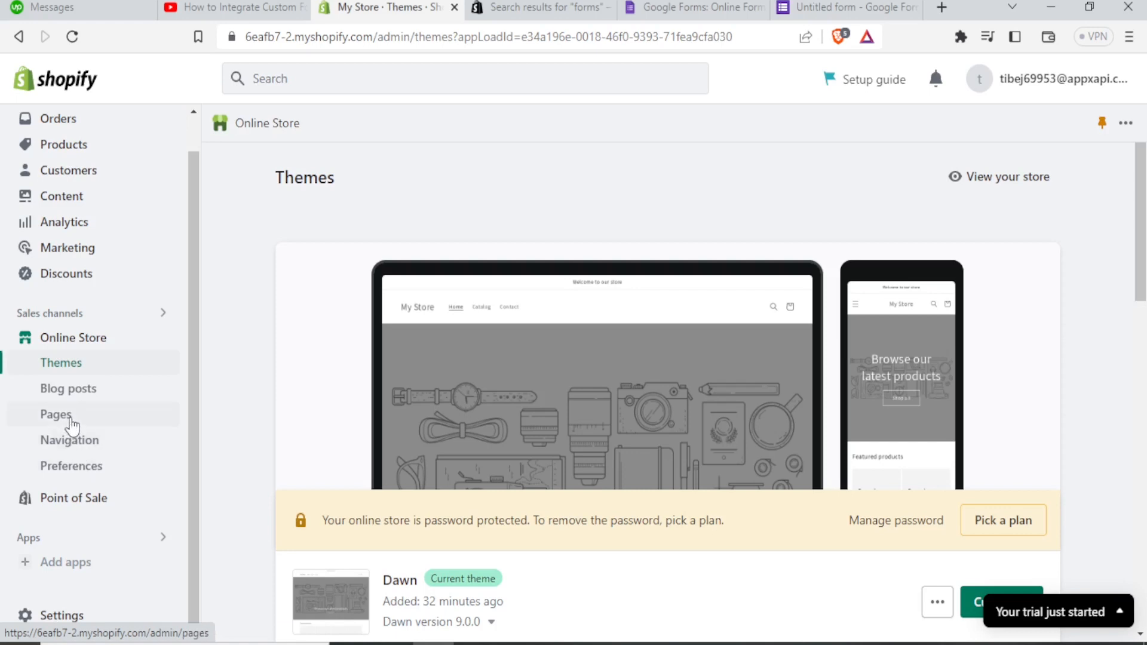
pyautogui.click(56, 414)
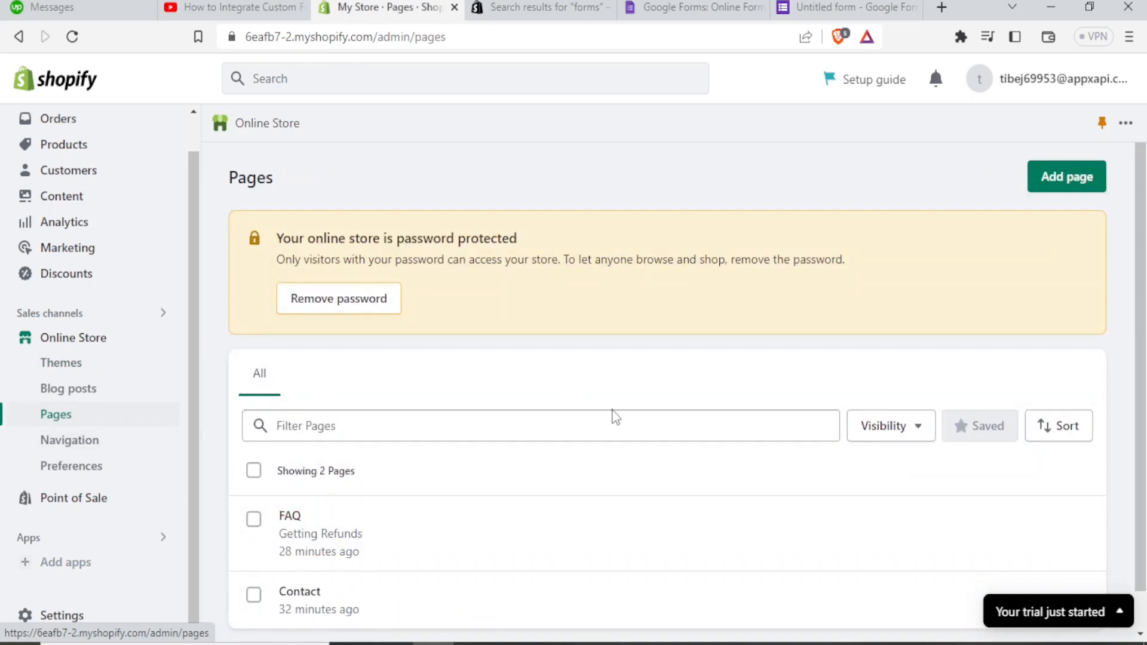
# Step: Filter the page list by Hidden visibility and switch the filter to Visible
pyautogui.scroll(-1, 1140, 293)
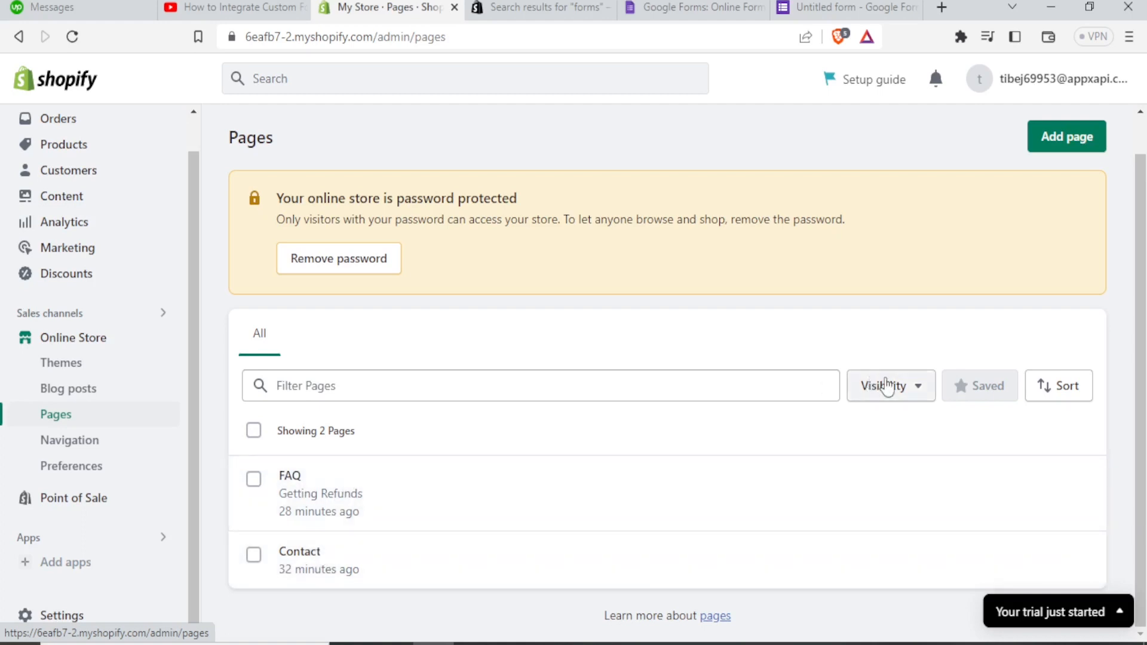
pyautogui.click(924, 391)
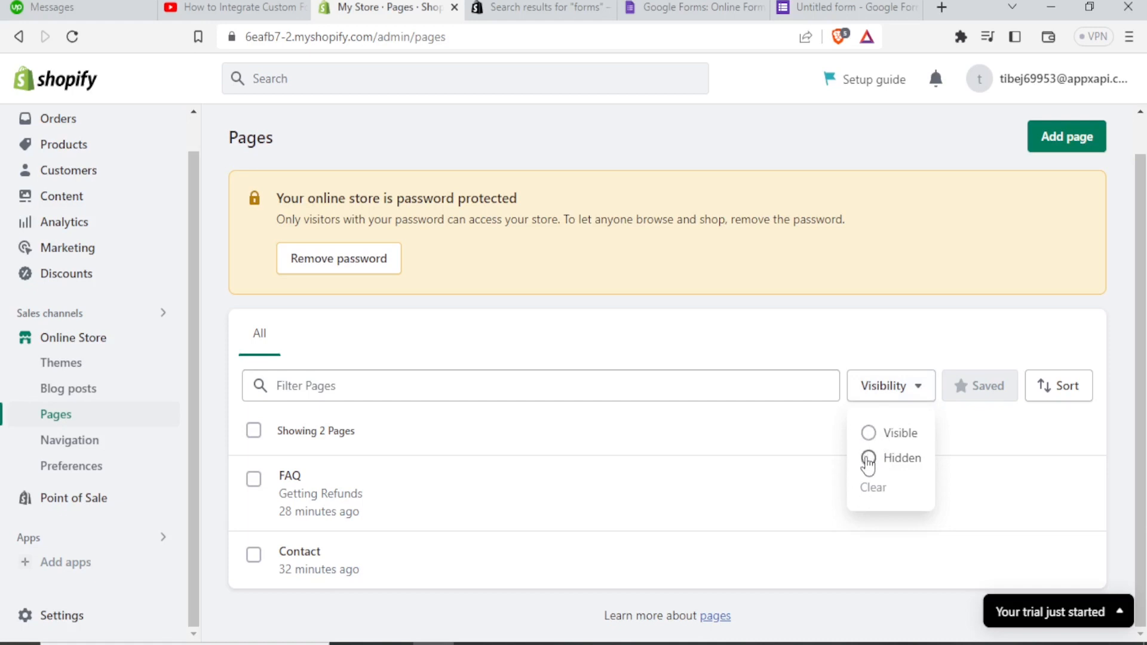
pyautogui.click(867, 458)
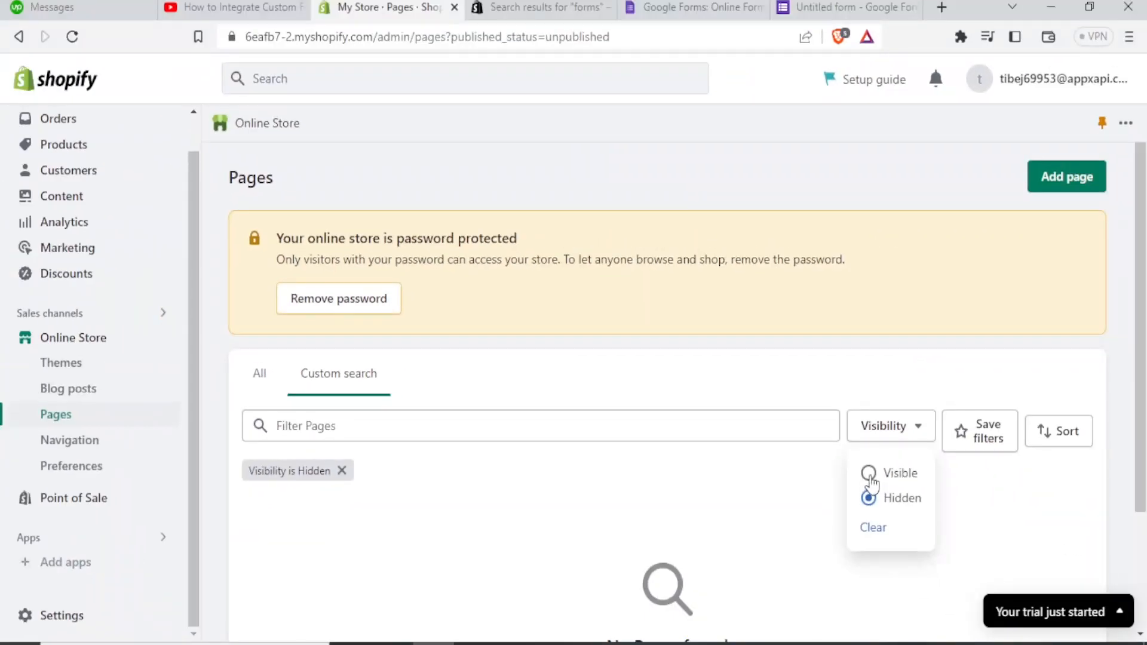
pyautogui.click(869, 475)
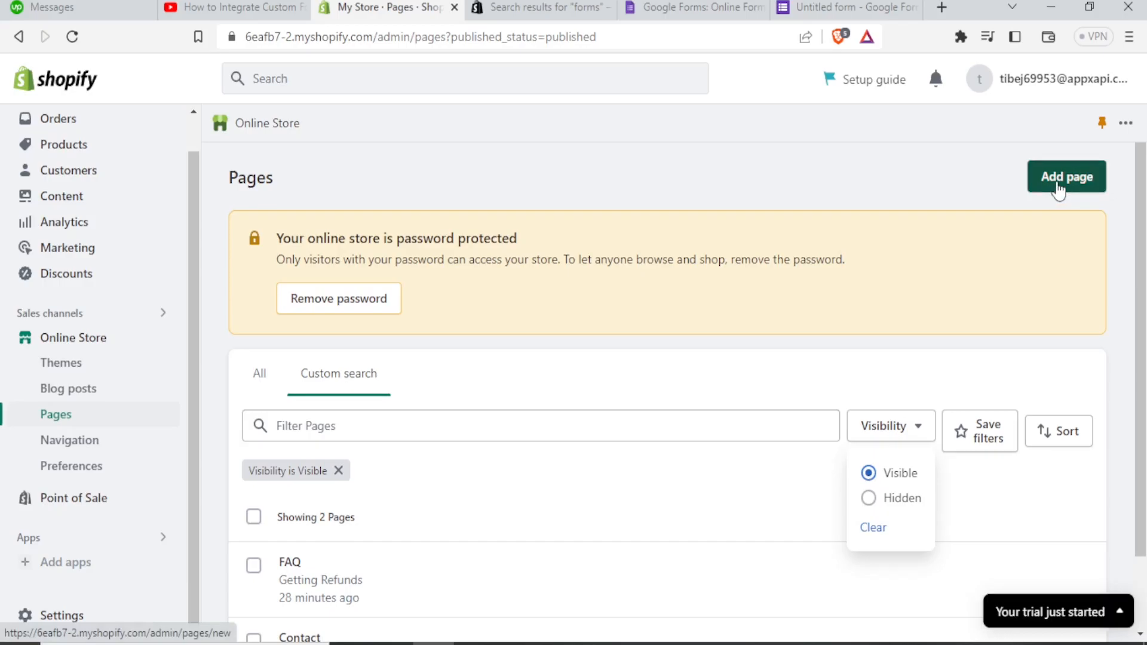
# Step: Create a new page and title it "Tell us about yourself"
pyautogui.click(1058, 190)
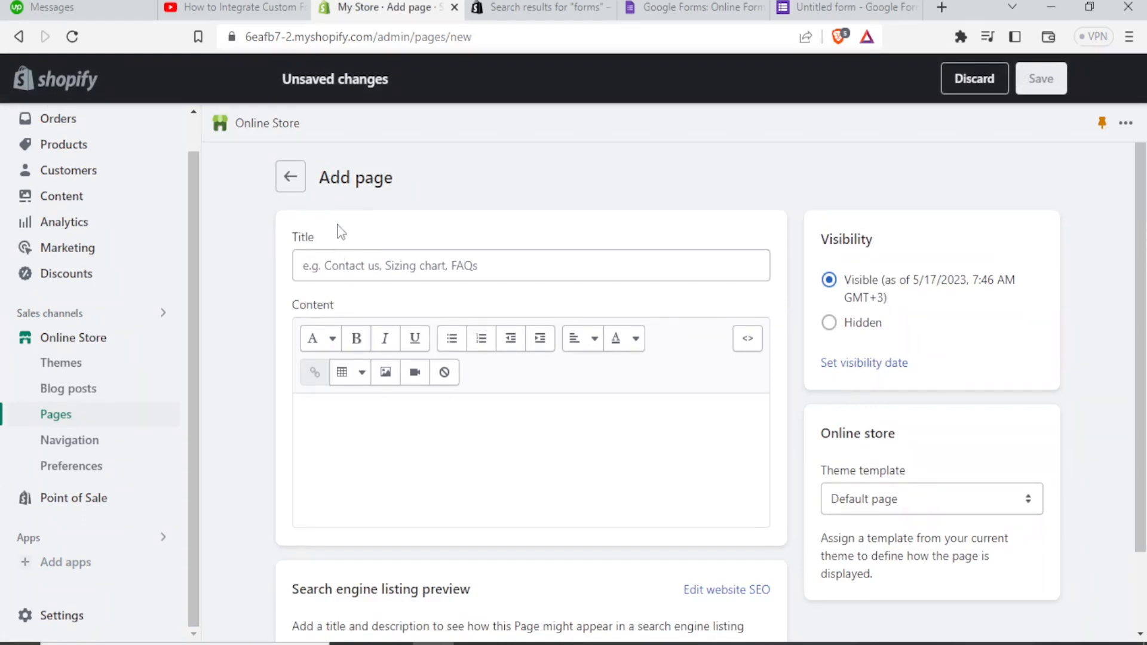
pyautogui.click(482, 262)
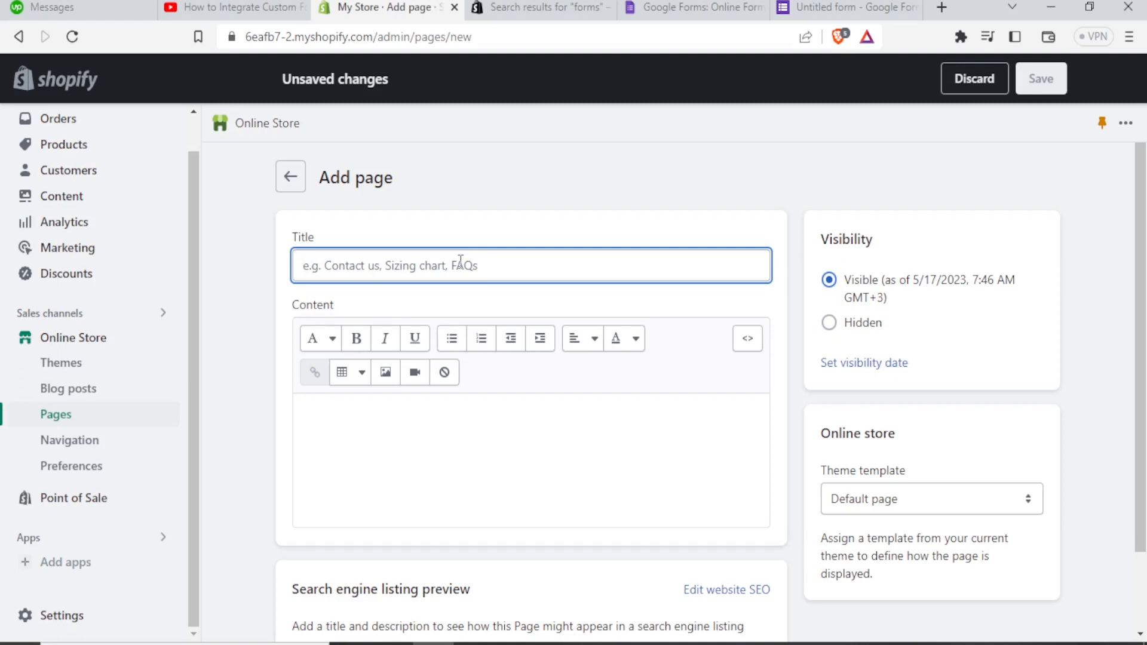
pyautogui.write('Tell us about y')
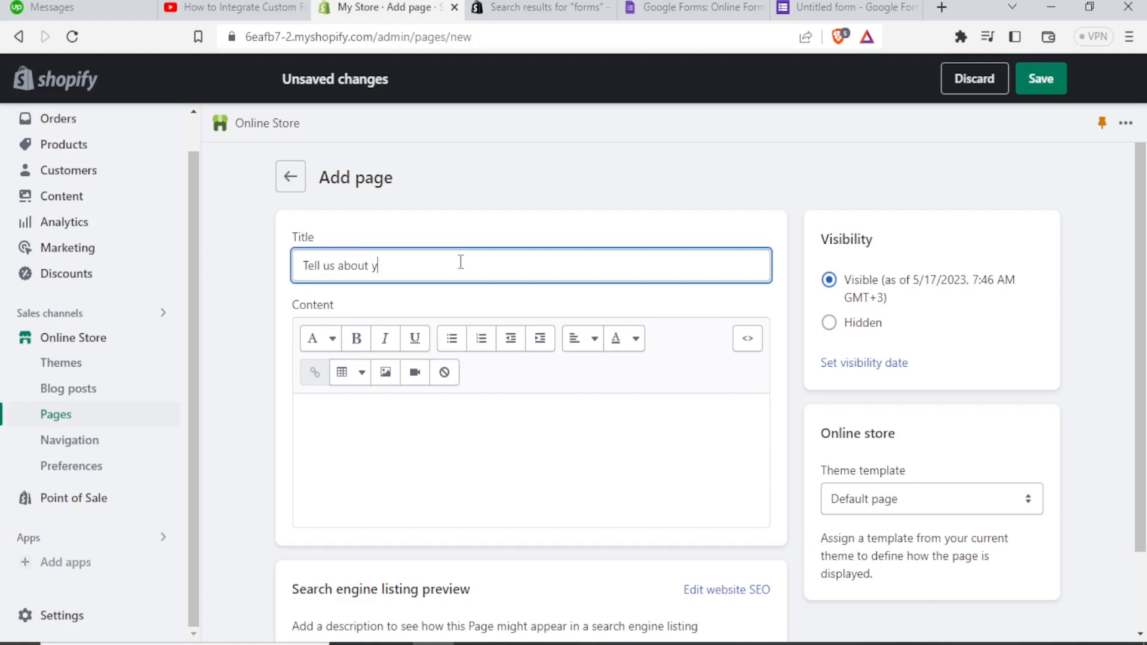
pyautogui.write('rsef')
pyautogui.doubleClick(420, 263)
pyautogui.click(408, 265)
pyautogui.write('lf')
# Step: Enter "Your info is private and will be used only to contact you when necessary" in bold as the page content
pyautogui.click(498, 443)
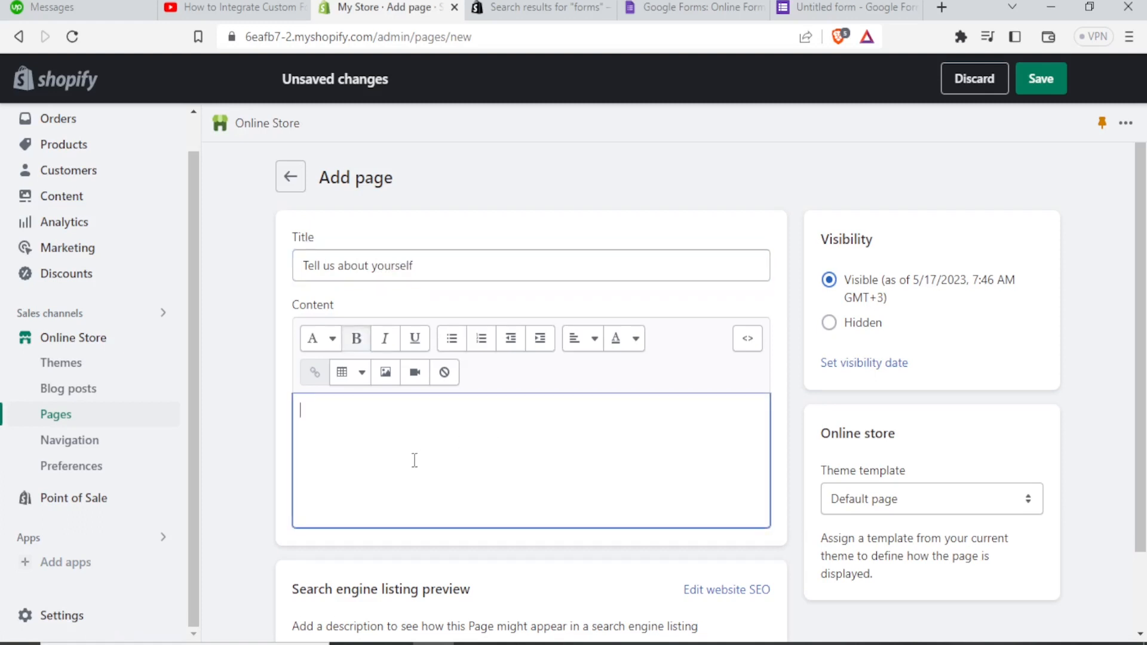
pyautogui.click(357, 351)
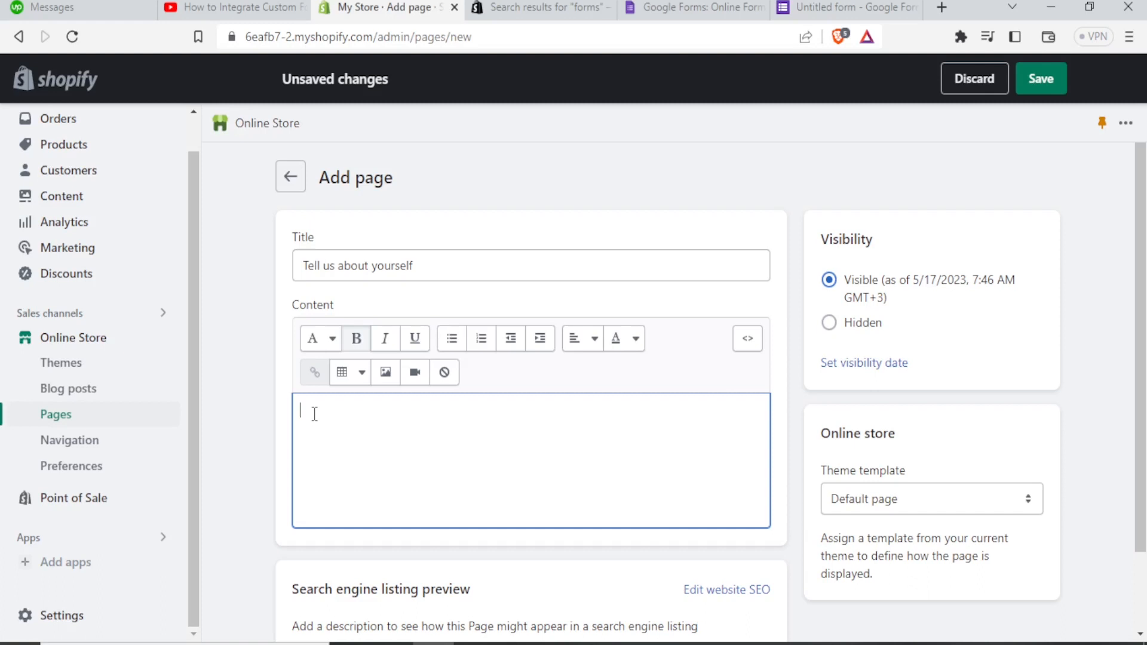
pyautogui.write('Your info is p')
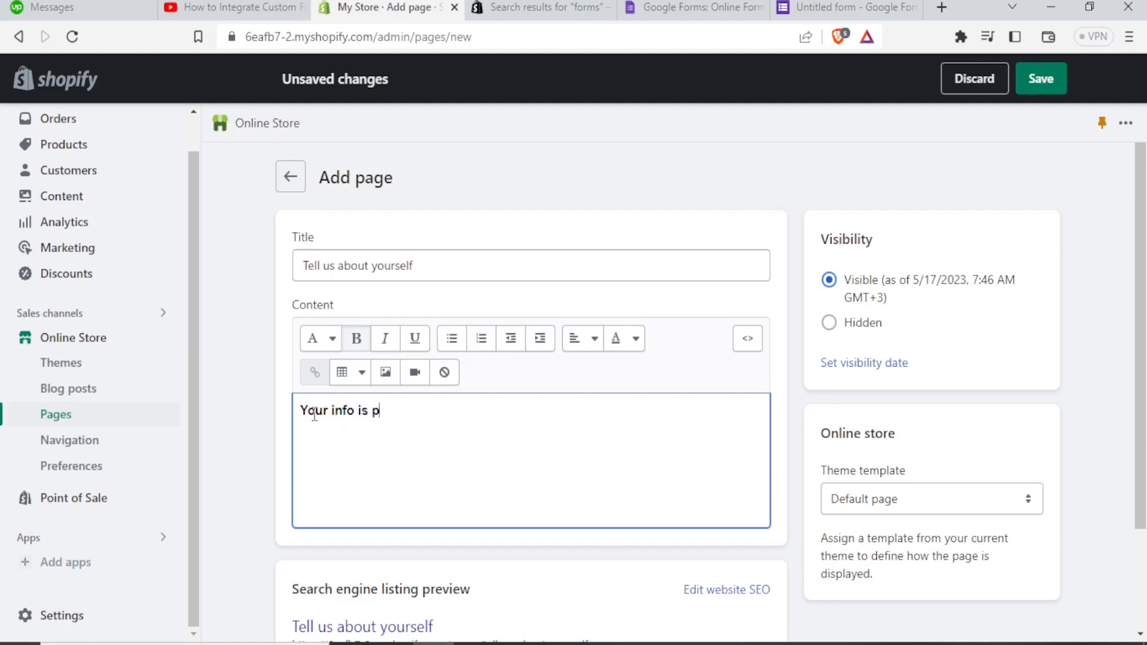
pyautogui.write('rivate and will b')
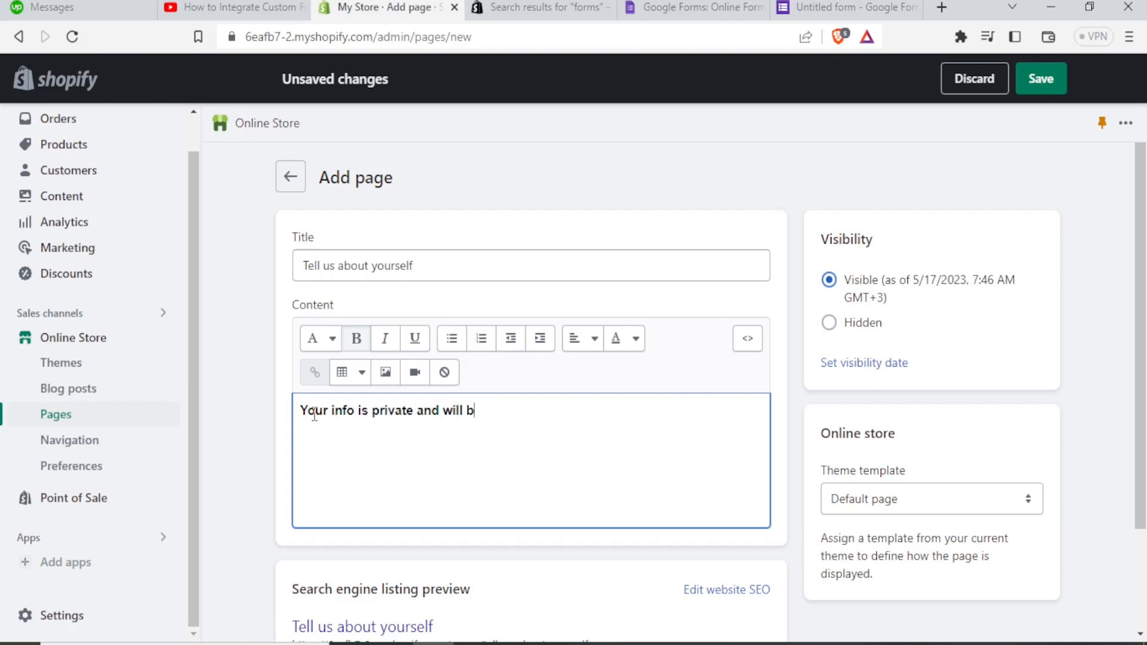
pyautogui.write('e used only to contact you when necessary')
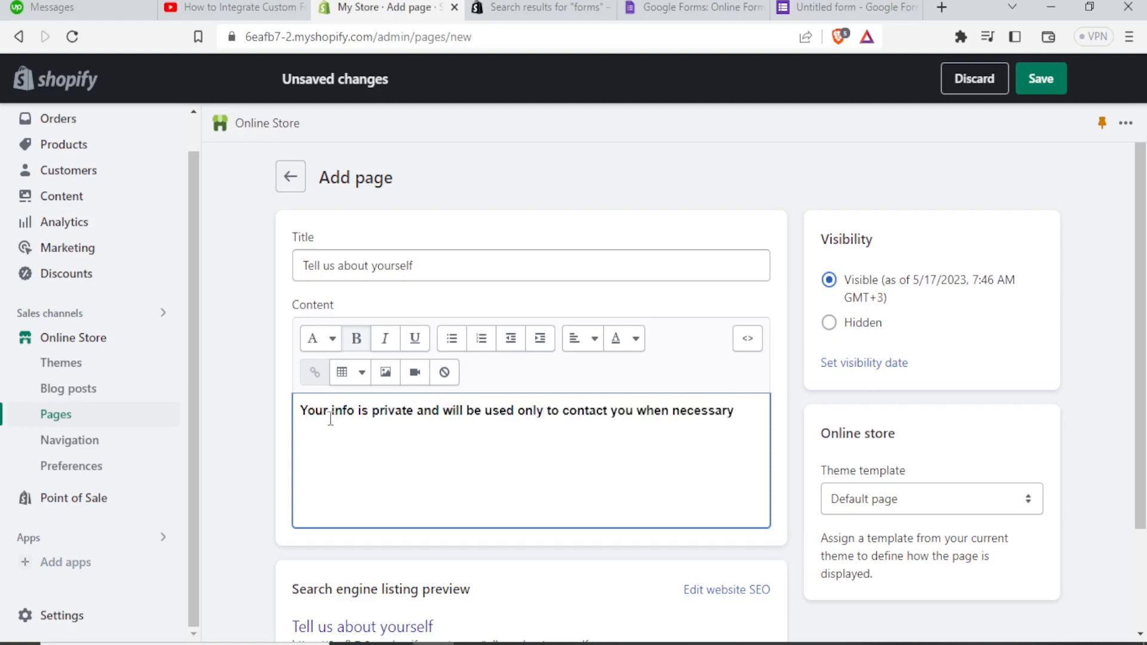
# Step: Try italic and underline formatting on the content sentence, then return it to bold only
pyautogui.moveTo(301, 410); pyautogui.dragTo(750, 442)
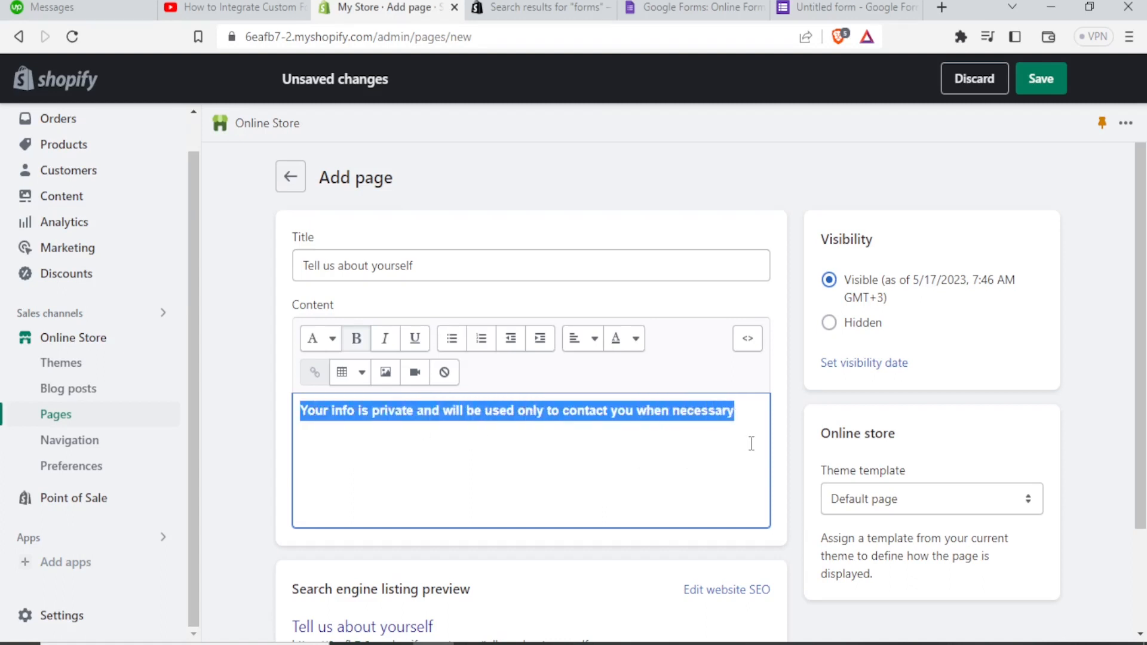
pyautogui.click(386, 340)
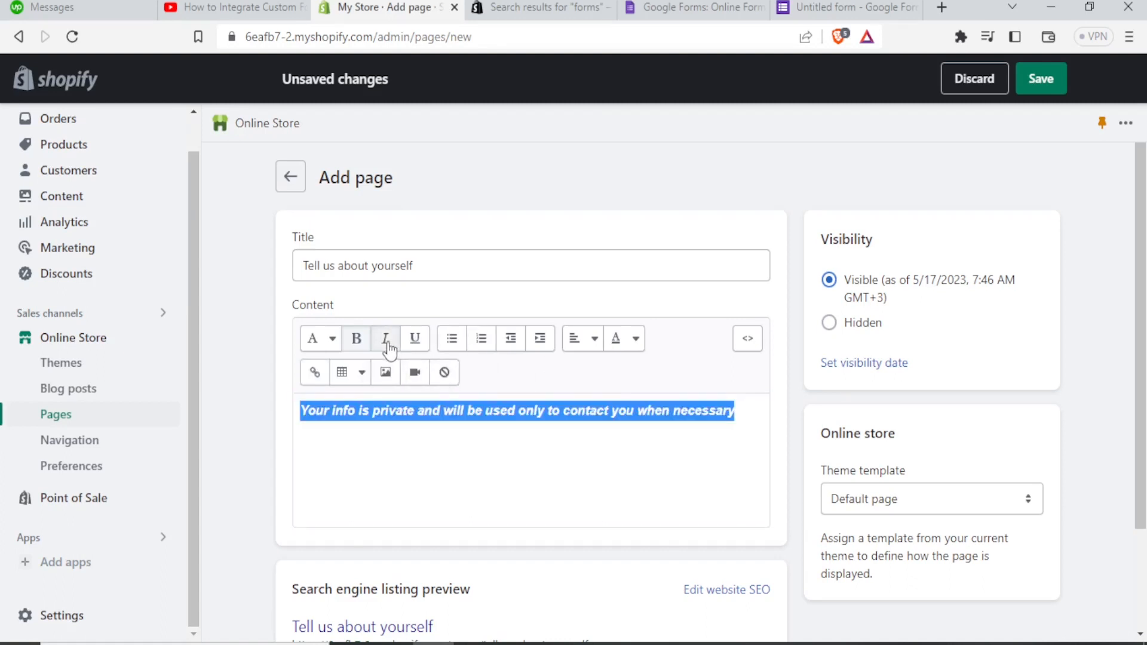
pyautogui.click(362, 342)
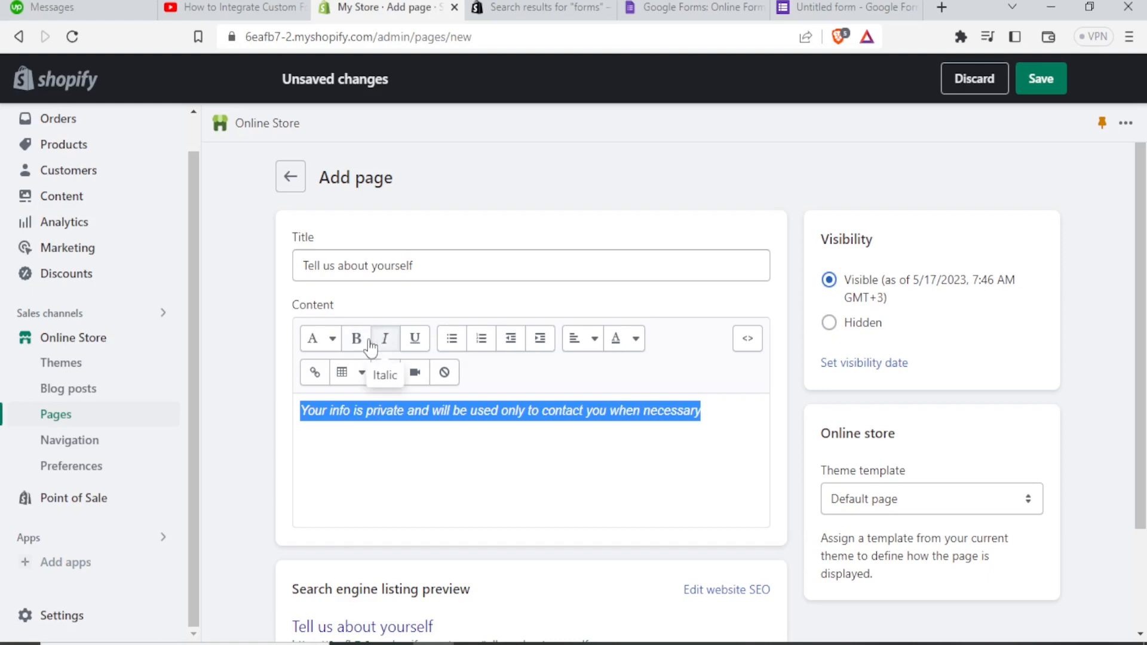
pyautogui.click(358, 341)
pyautogui.click(412, 346)
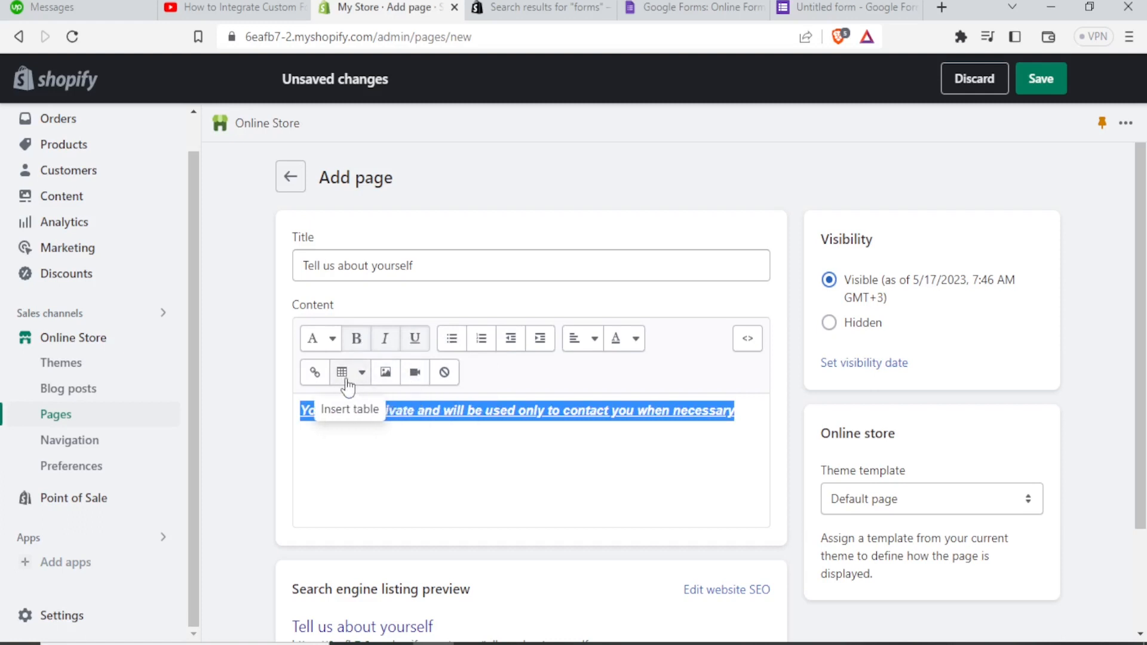
pyautogui.click(412, 338)
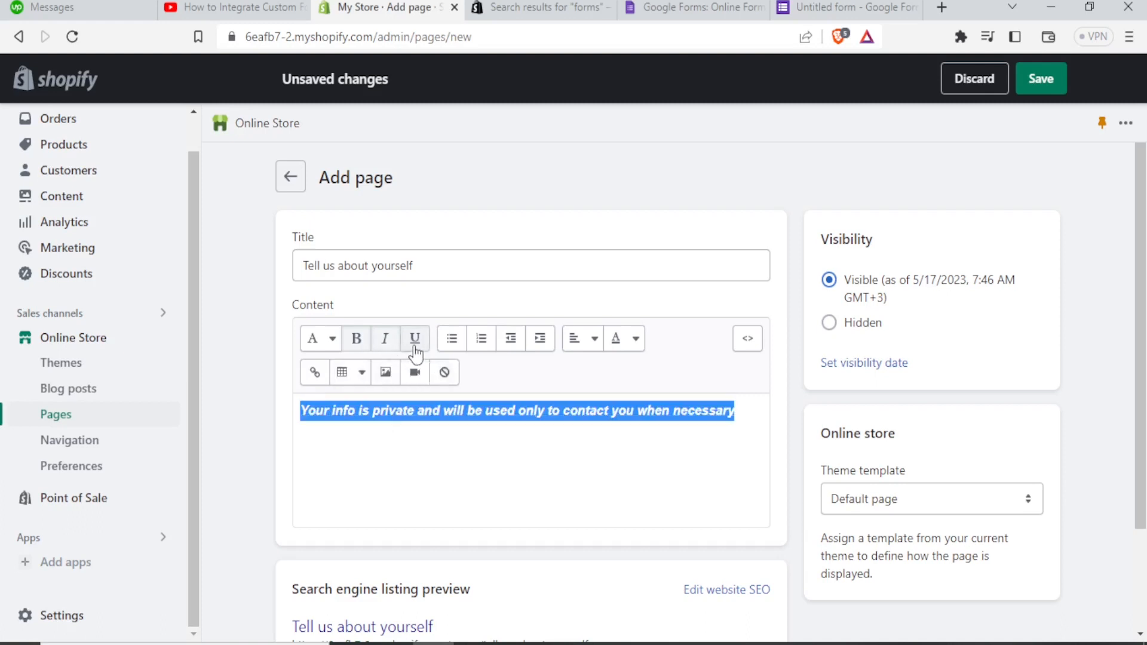
pyautogui.click(385, 338)
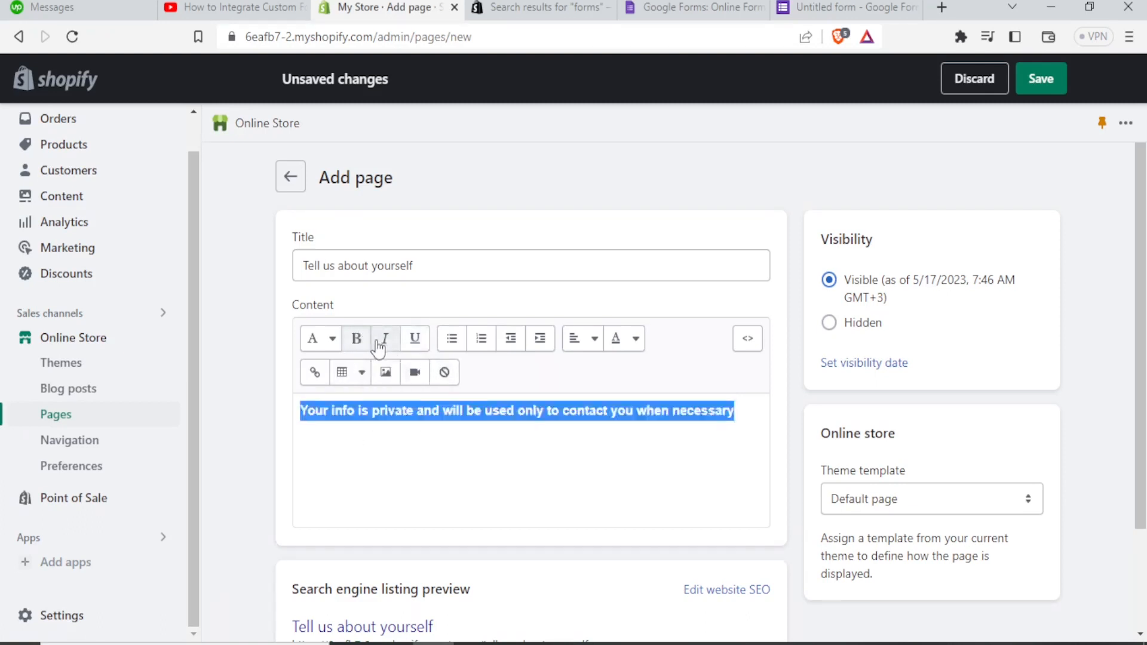
pyautogui.click(375, 449)
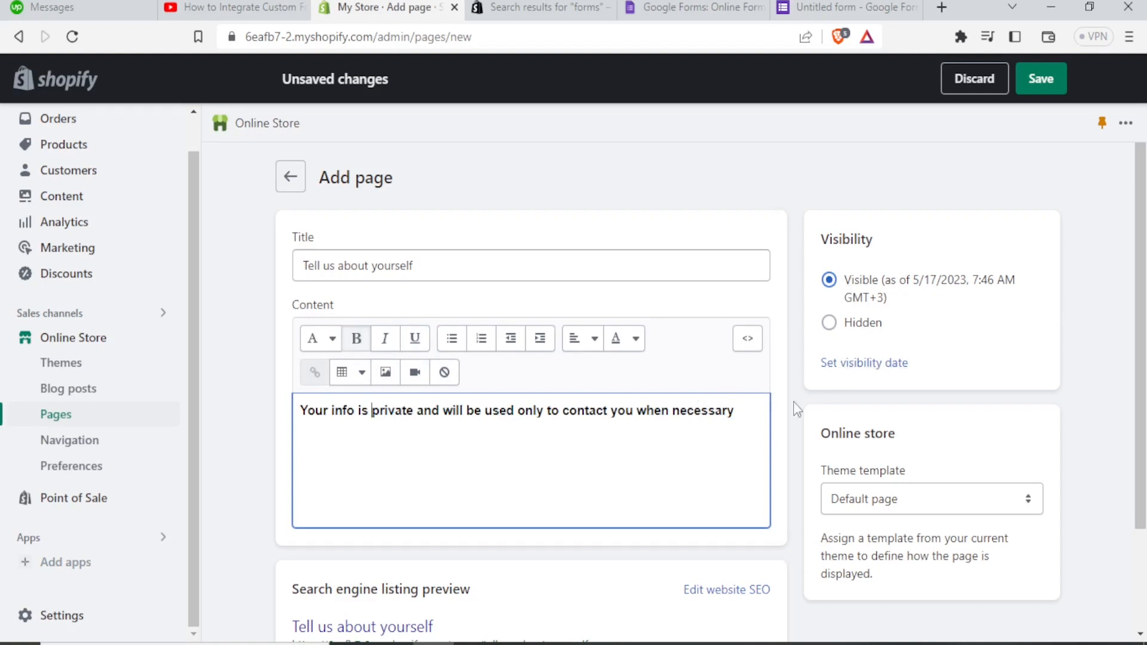
# Step: Set the page's visibility to Visible, check the search engine listing preview, and save the page
pyautogui.click(831, 285)
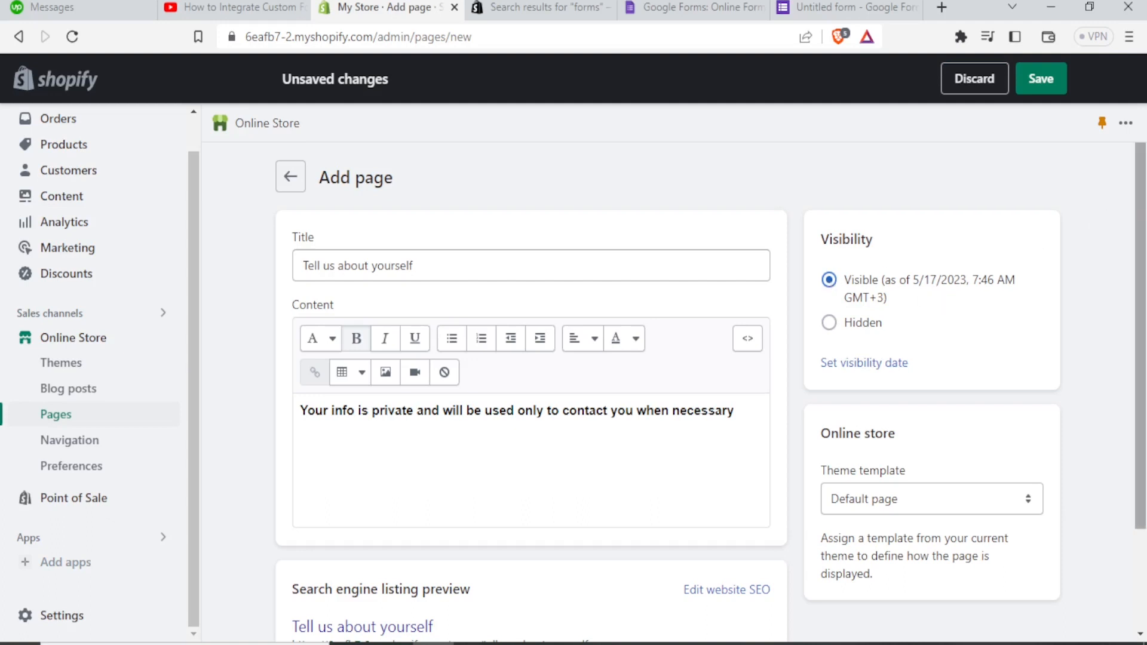
pyautogui.scroll(-2, 881, 334)
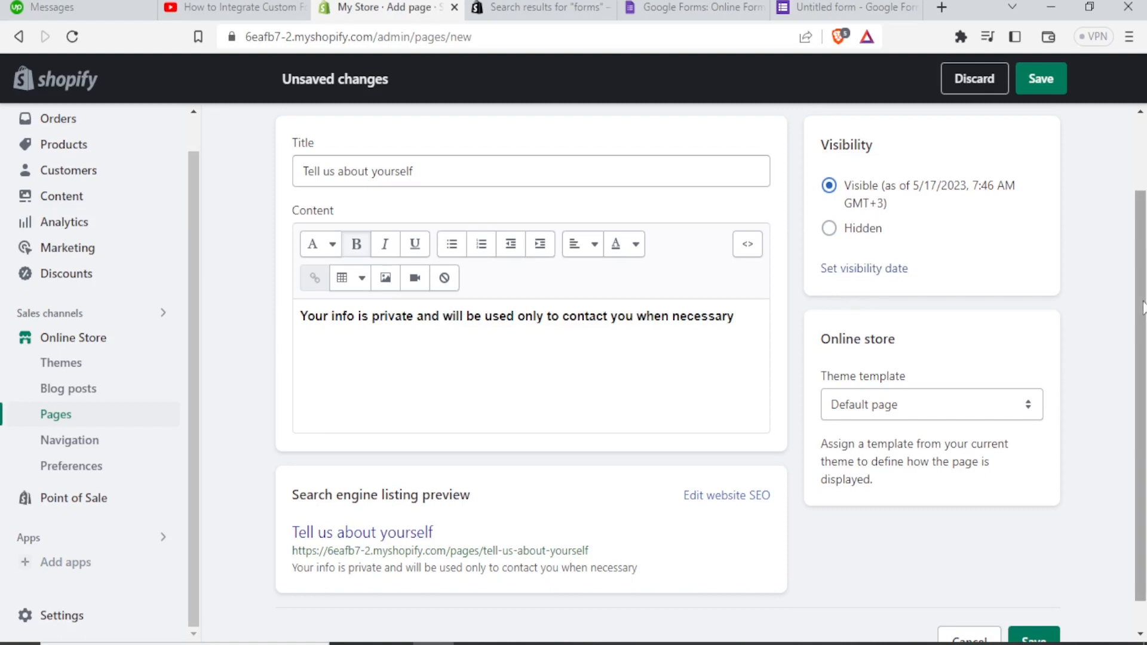
pyautogui.scroll(2, 1142, 307)
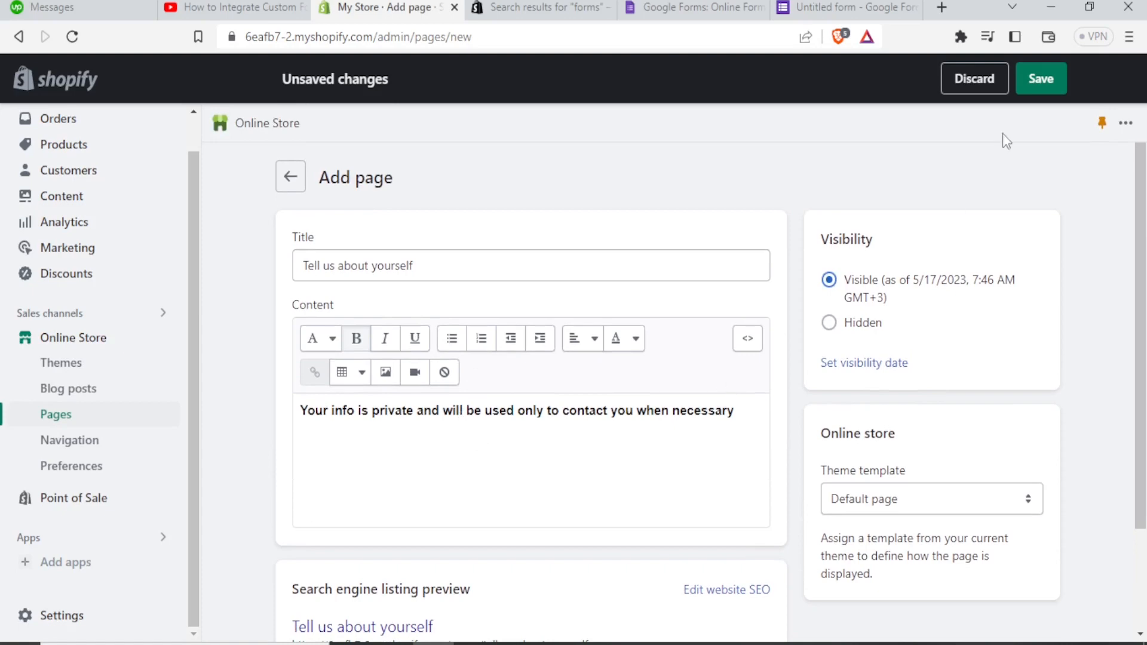
pyautogui.click(1037, 90)
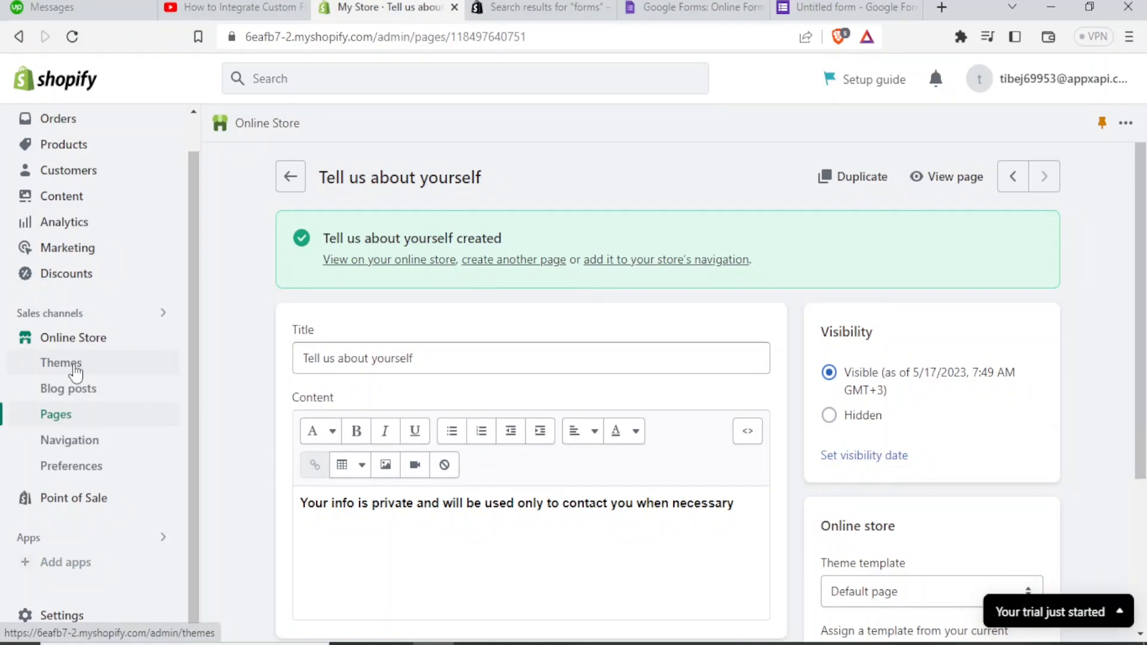
# Step: Open the online store's themes and locate the current Dawn theme
pyautogui.click(62, 346)
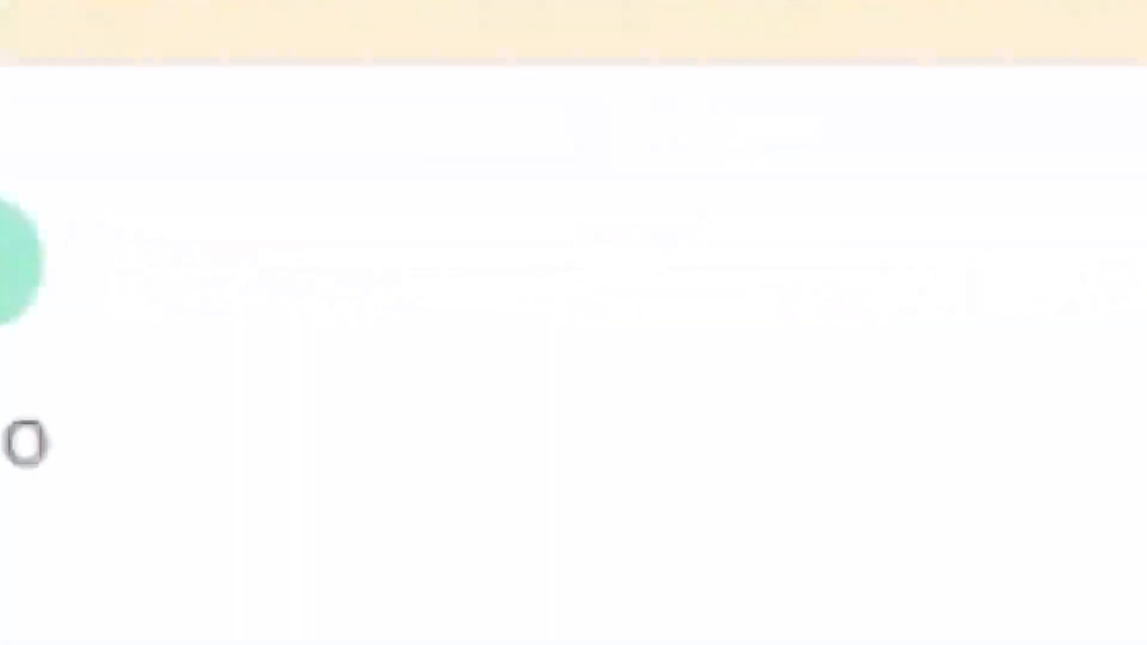
pyautogui.scroll(-10, 667, 370)
pyautogui.scroll(-6, 667, 370)
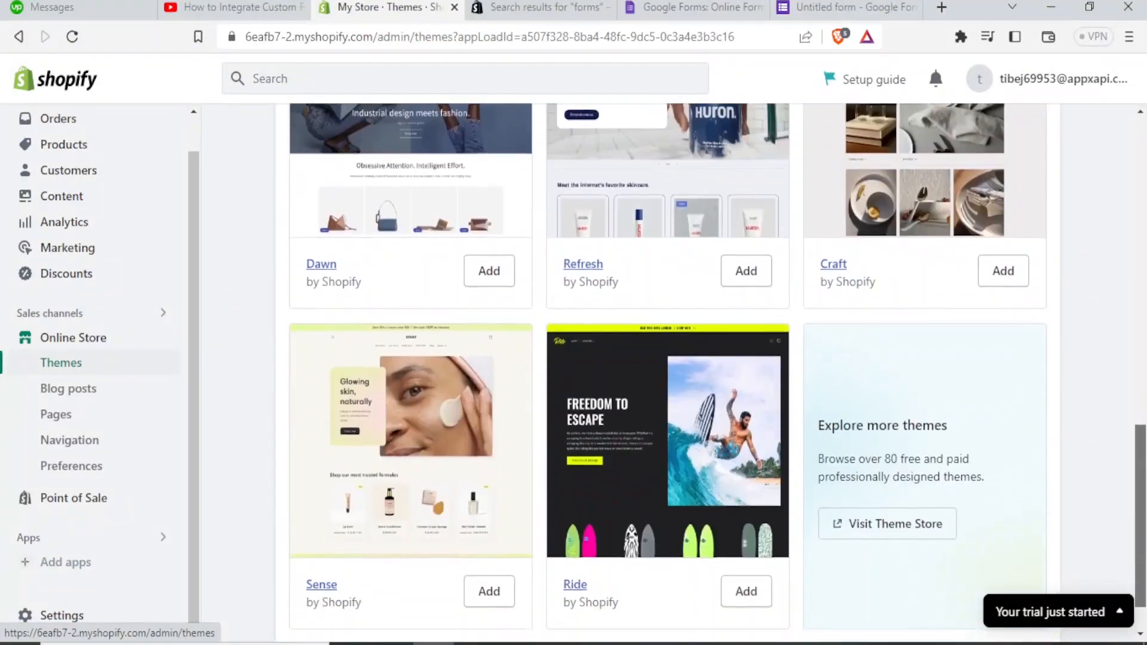
pyautogui.scroll(11, 1142, 543)
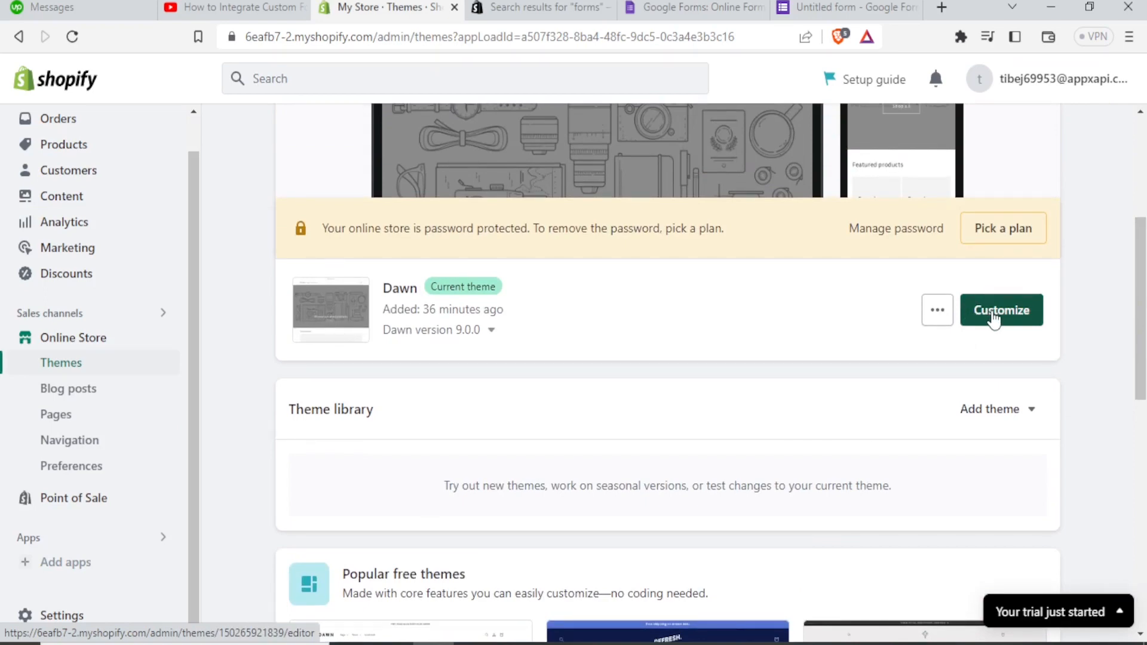
# Step: Customize the Dawn theme and find the "Tell us about yourself" page by searching for "tell", opening it in the theme editor
pyautogui.click(993, 319)
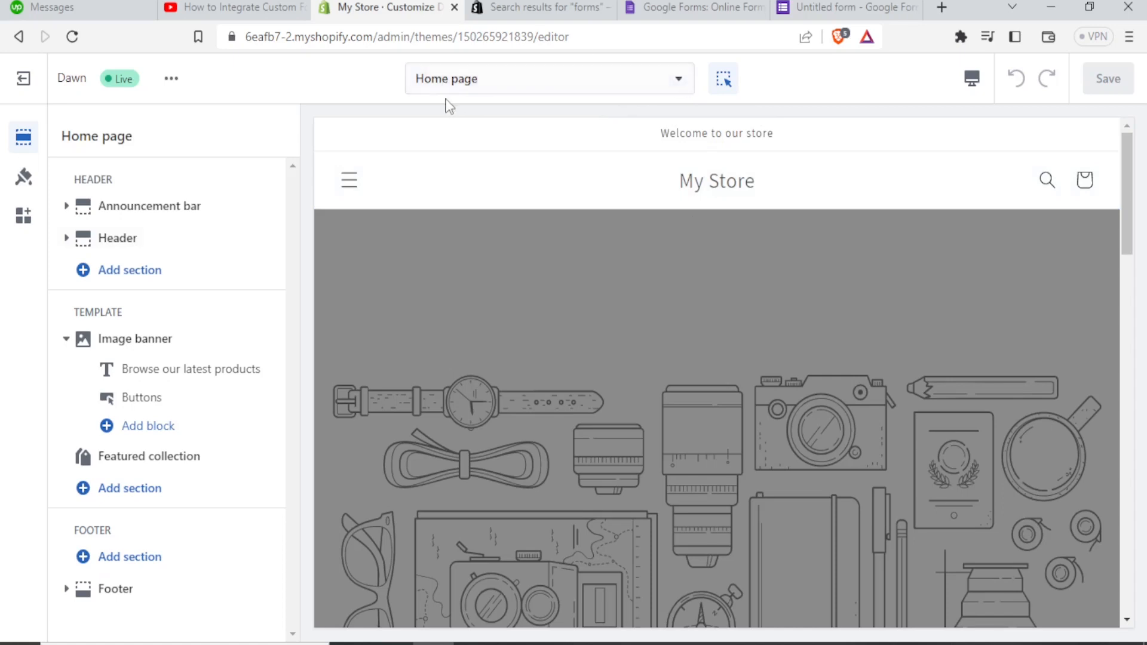
pyautogui.click(681, 87)
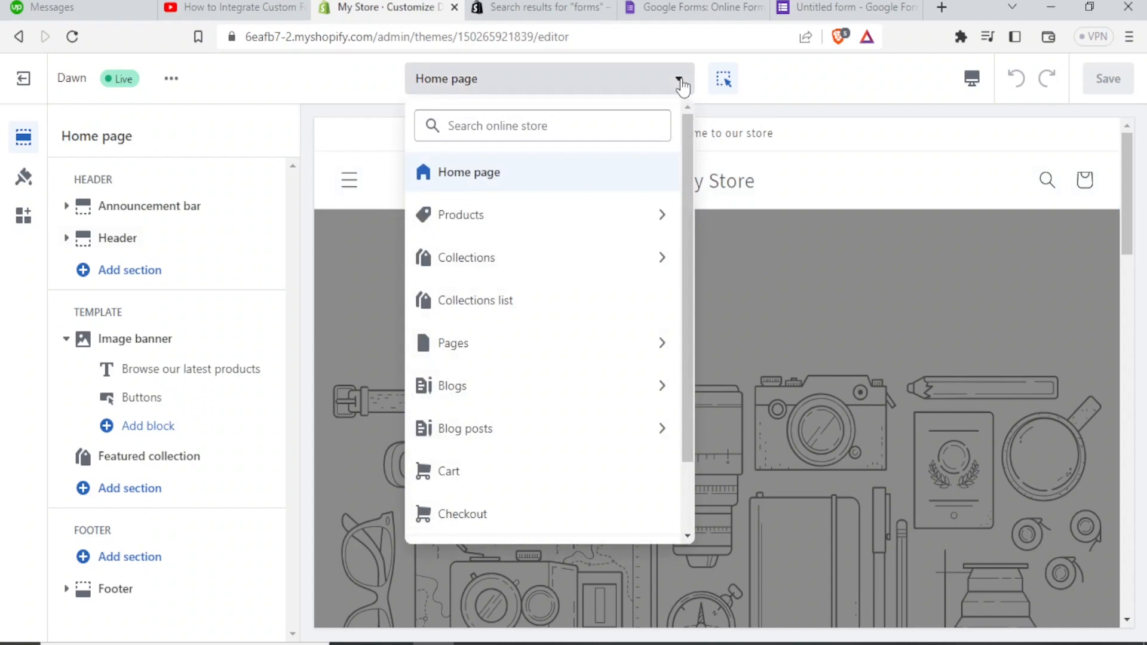
pyautogui.click(503, 345)
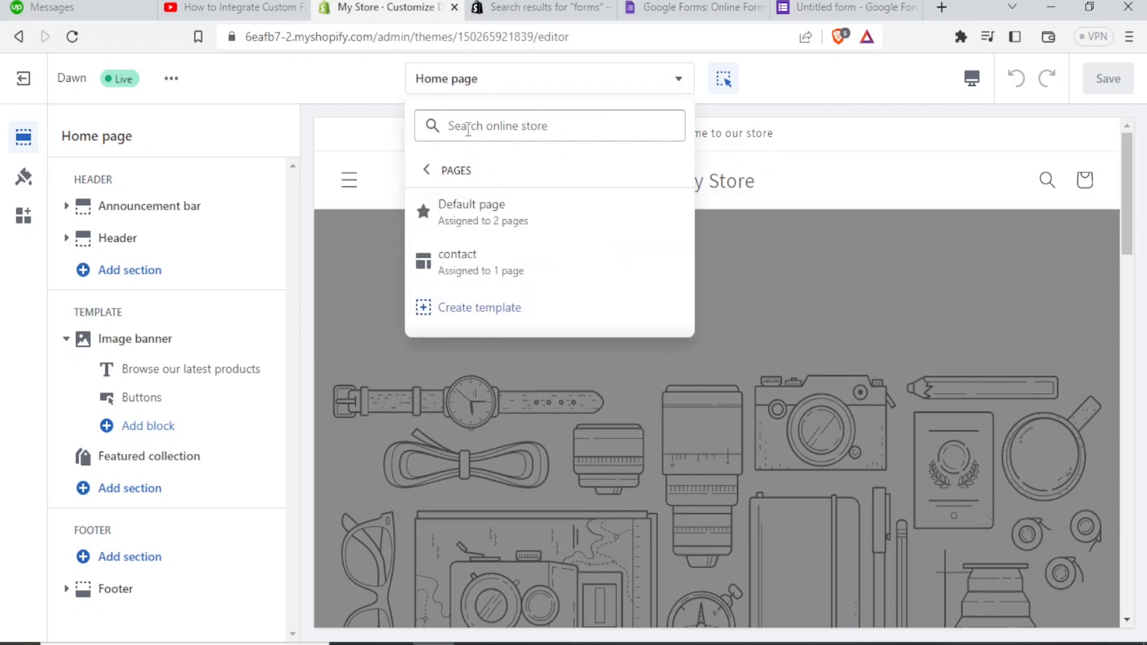
pyautogui.click(468, 128)
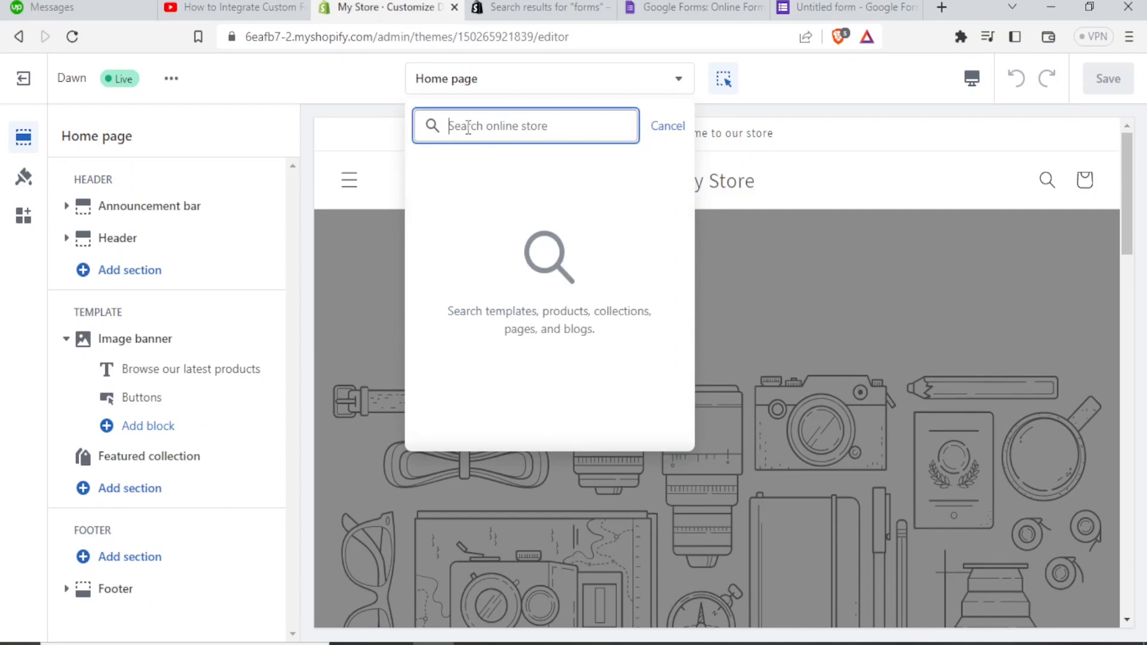
pyautogui.write('tell')
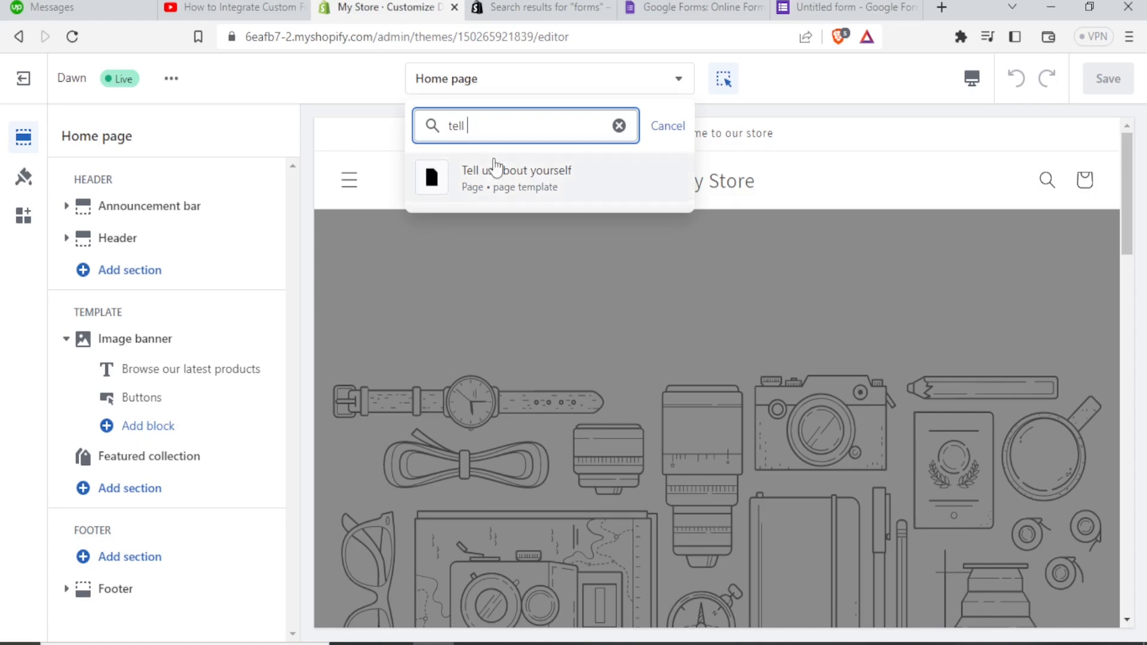
pyautogui.click(537, 185)
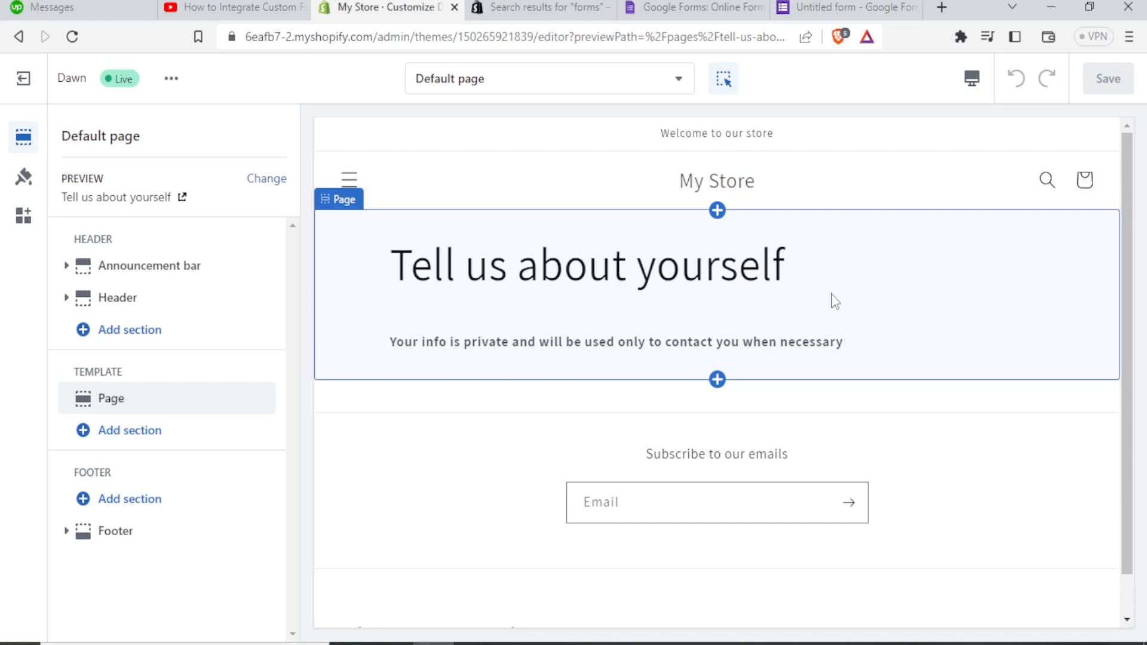
pyautogui.moveTo(1133, 226); pyautogui.dragTo(1131, 287)
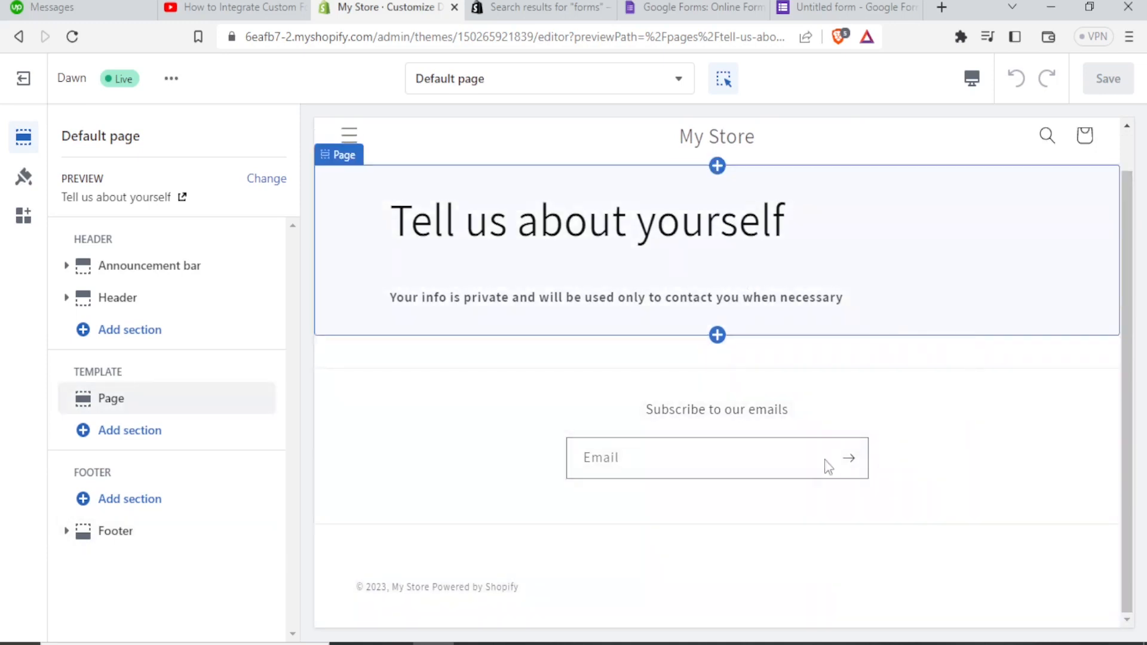
pyautogui.scroll(1, 856, 413)
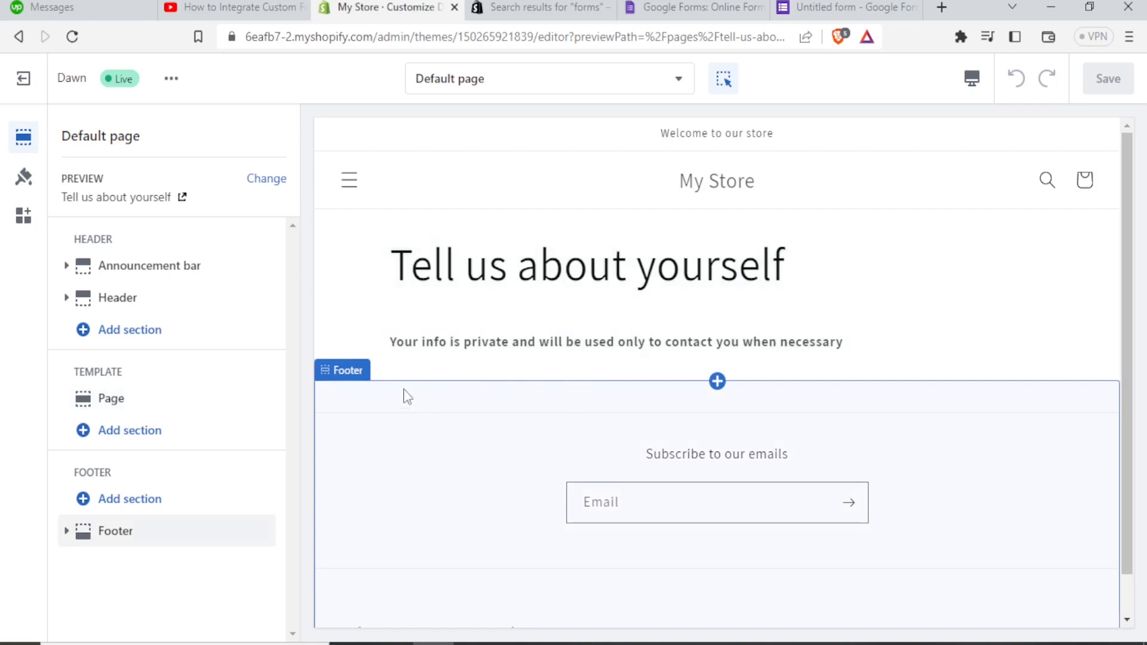
# Step: Add a Rich text section to the page template with the heading "What do you deal in." and save the theme
pyautogui.click(129, 430)
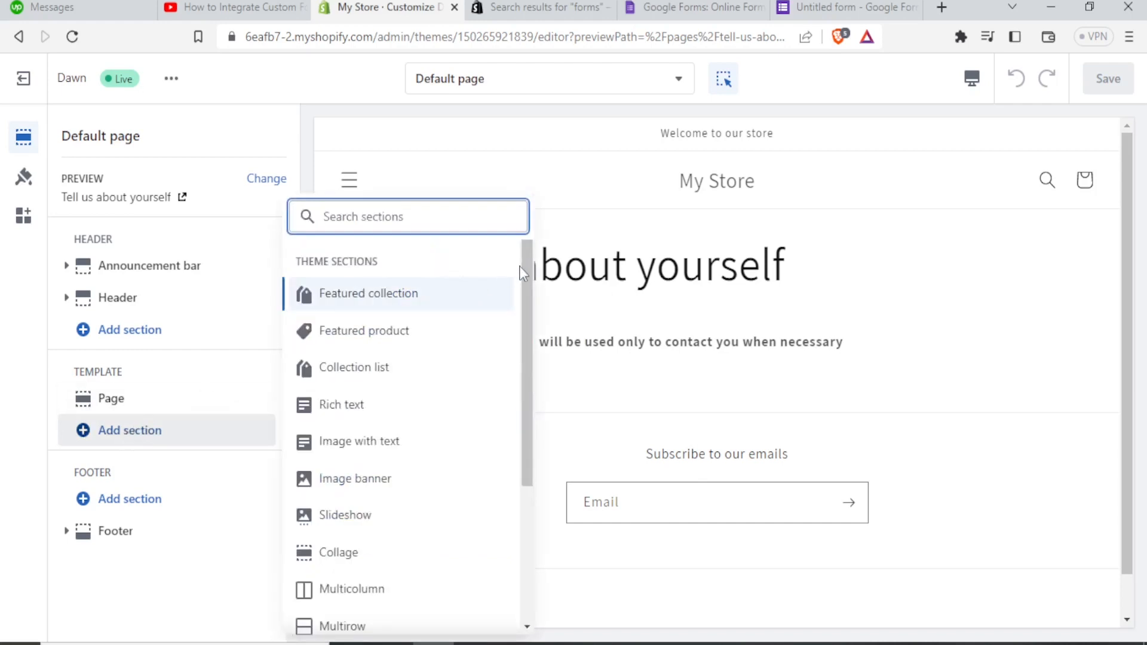
pyautogui.moveTo(520, 267)
pyautogui.mouseDown()
pyautogui.moveTo(524, 321)
pyautogui.moveTo(524, 286)
pyautogui.mouseUp()
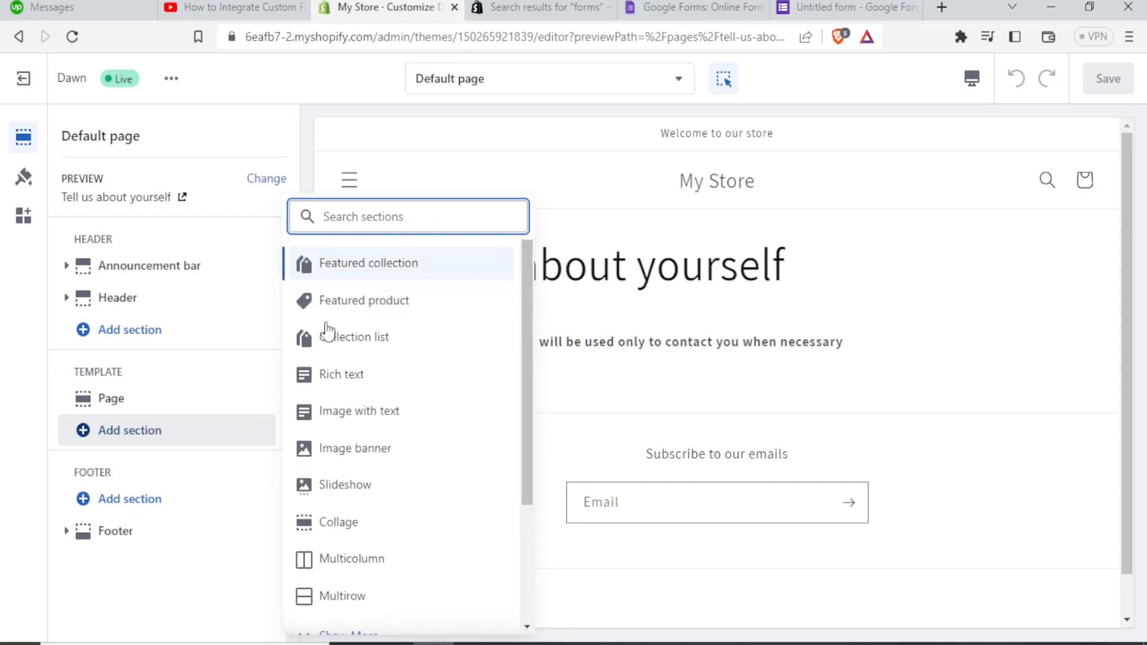
pyautogui.click(329, 378)
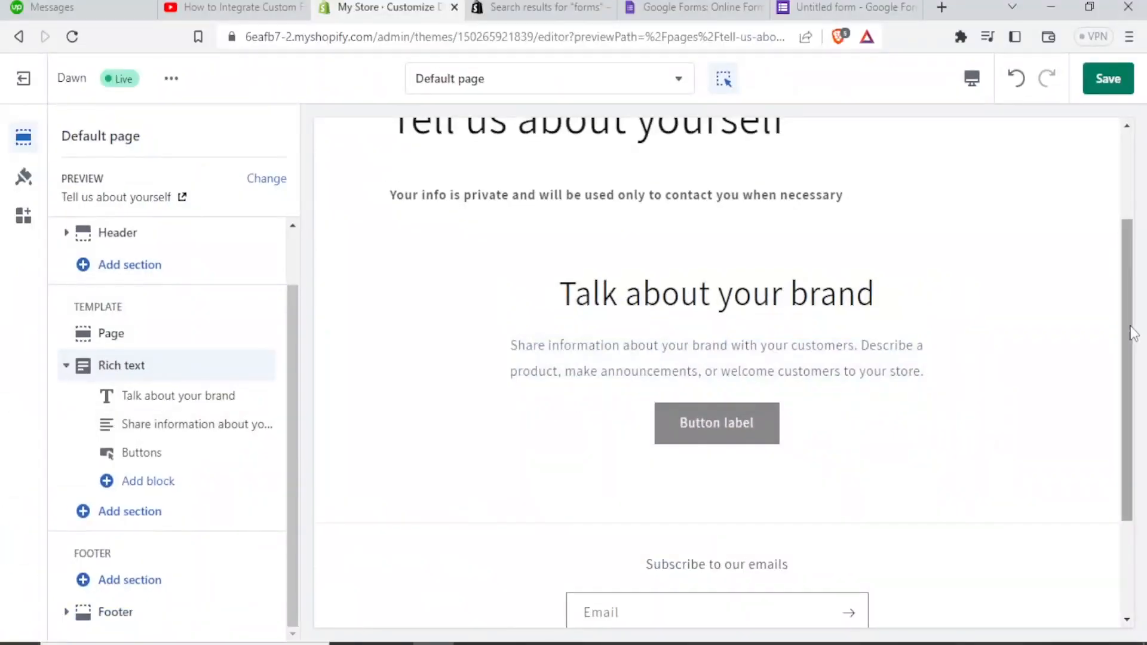
pyautogui.scroll(3, 1128, 305)
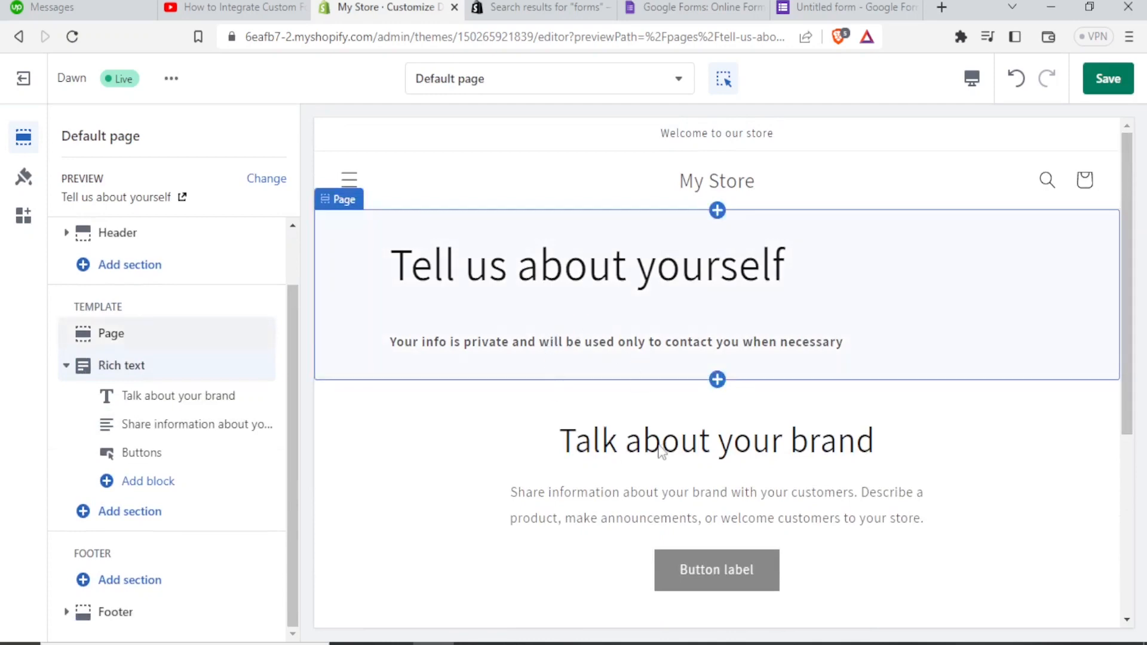
pyautogui.click(620, 460)
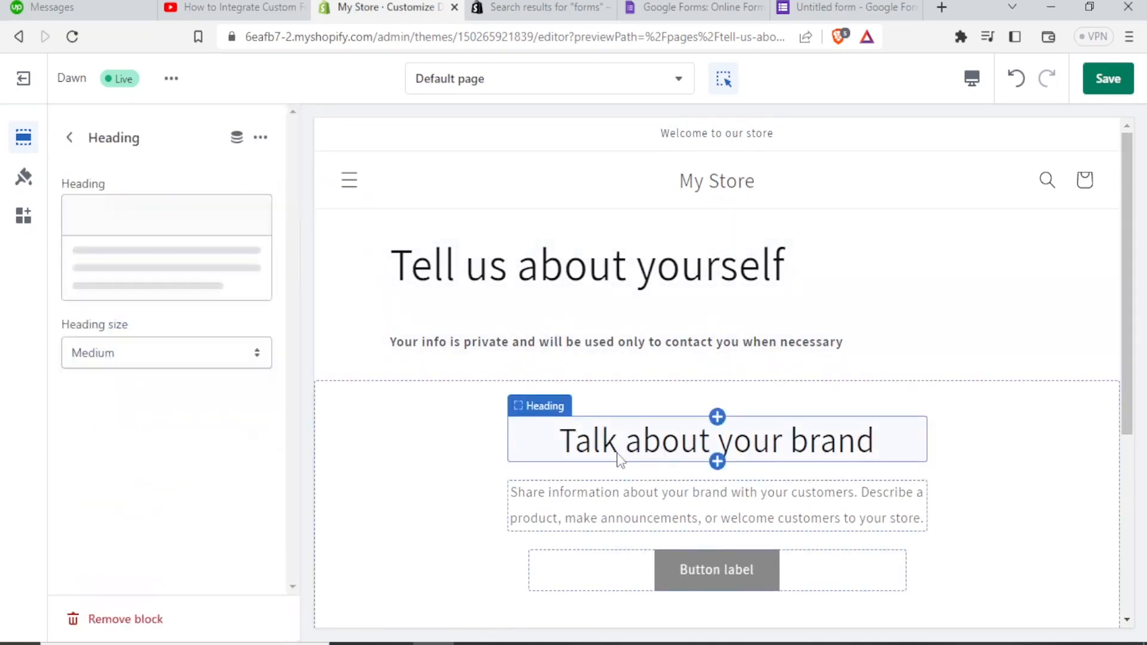
pyautogui.scroll(-2, 606, 475)
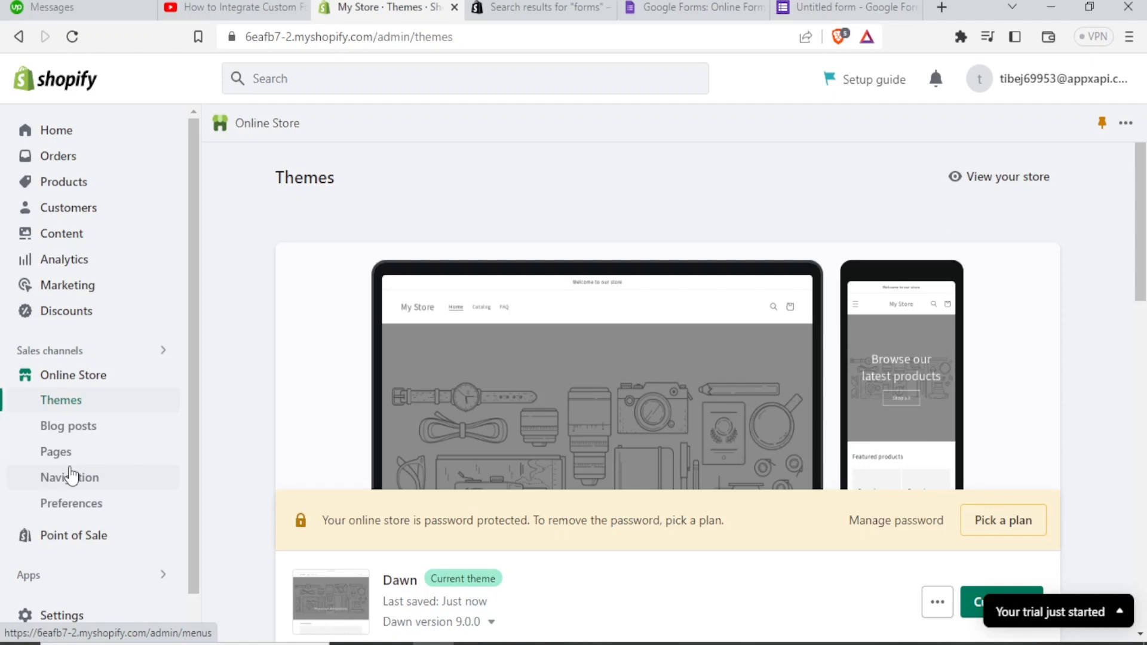
# Step: Open the store's page list and view the "Tell us about yourself" page on the live storefront
pyautogui.click(56, 462)
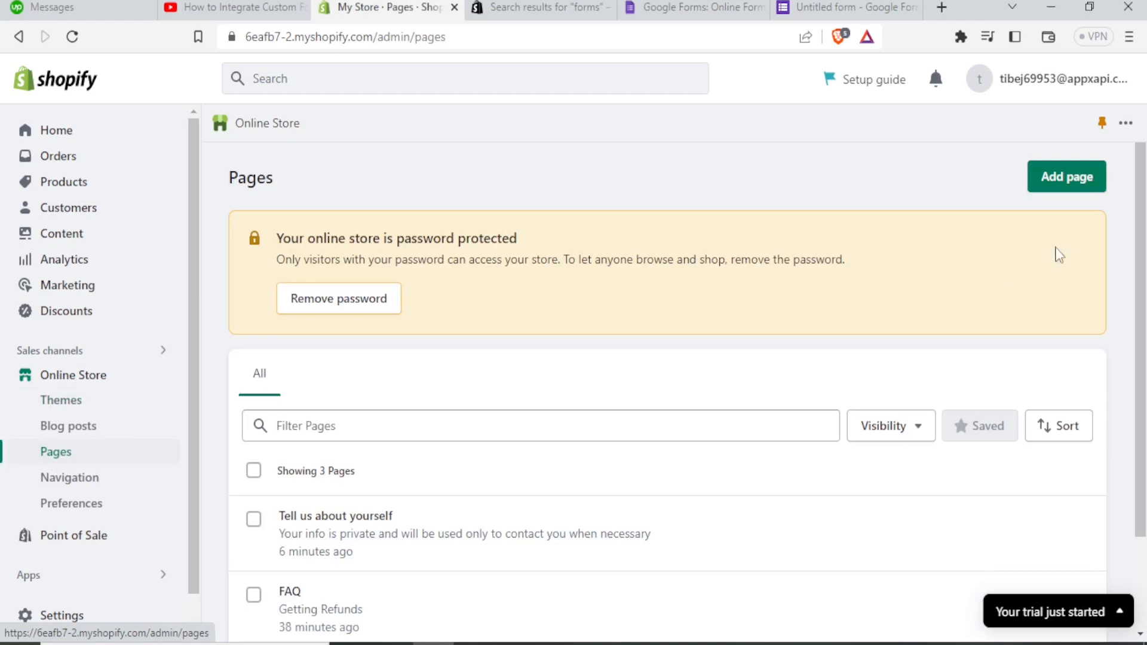
pyautogui.scroll(-2, 463, 425)
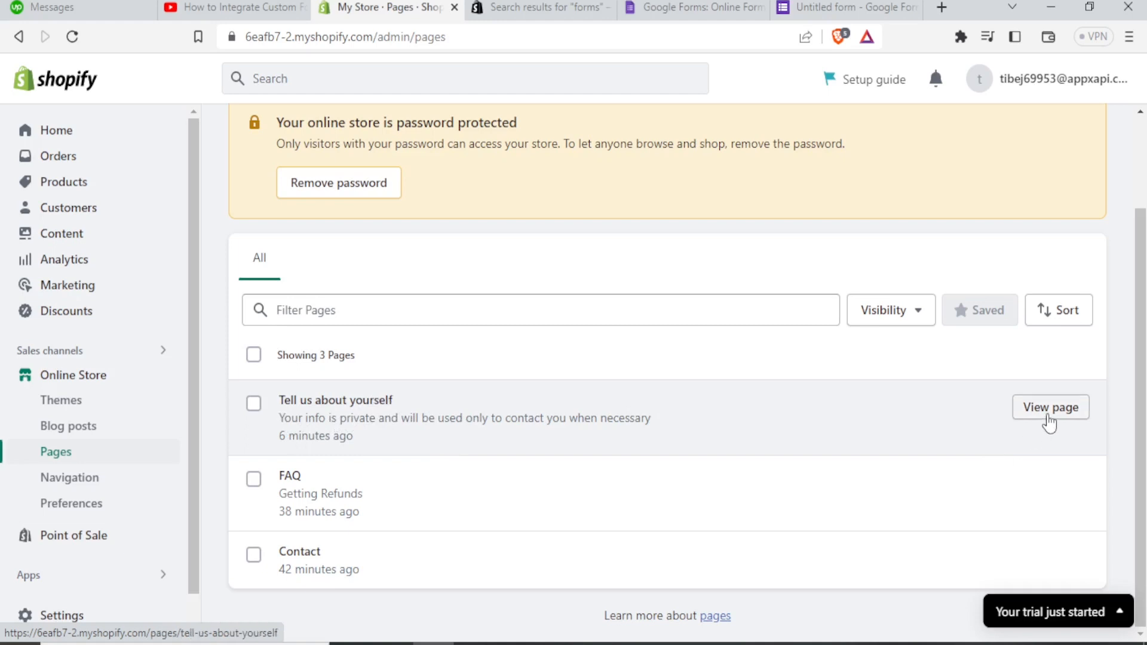
pyautogui.moveTo(1138, 348)
pyautogui.mouseDown()
pyautogui.moveTo(1138, 322)
pyautogui.moveTo(1139, 370)
pyautogui.mouseUp()
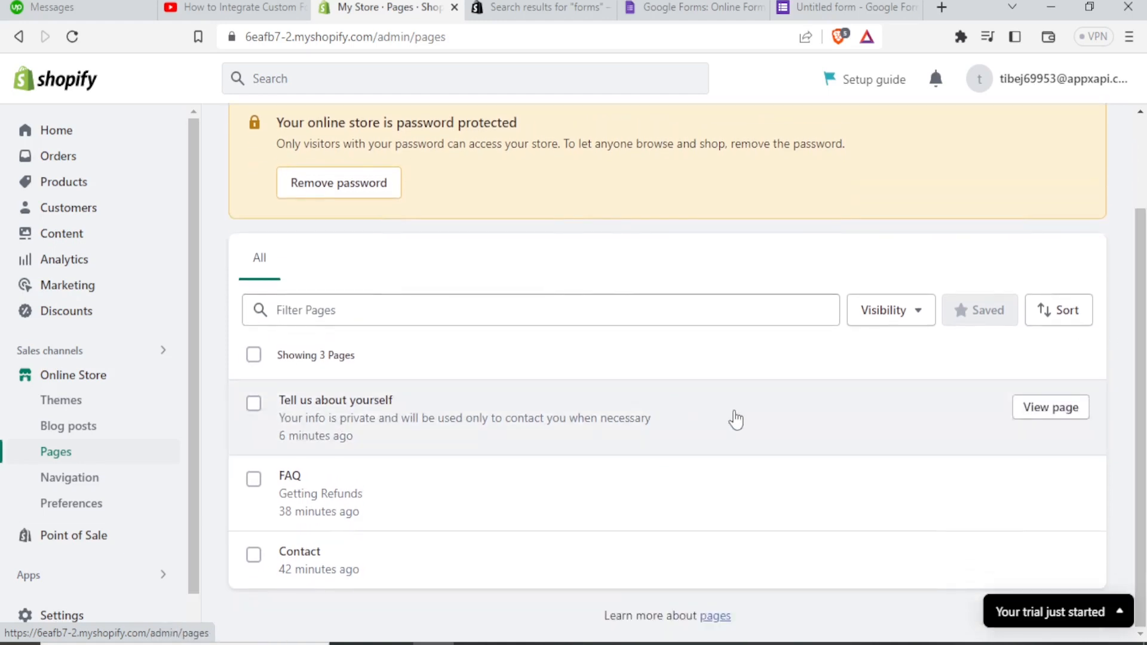
pyautogui.click(1032, 418)
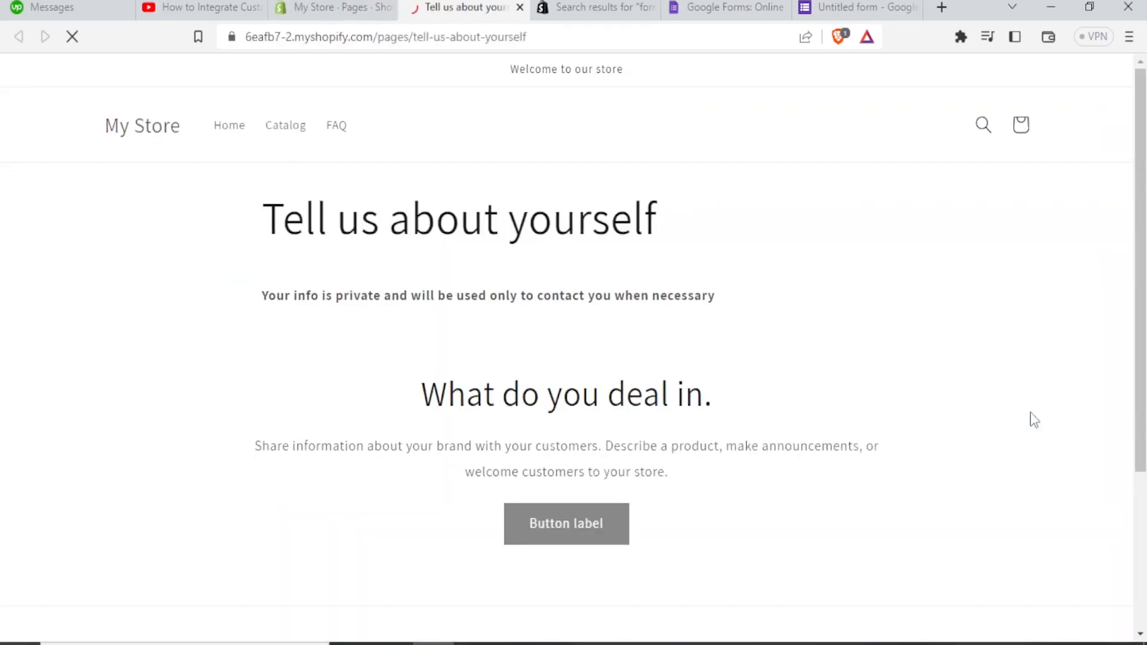
pyautogui.moveTo(1137, 230); pyautogui.dragTo(1136, 260)
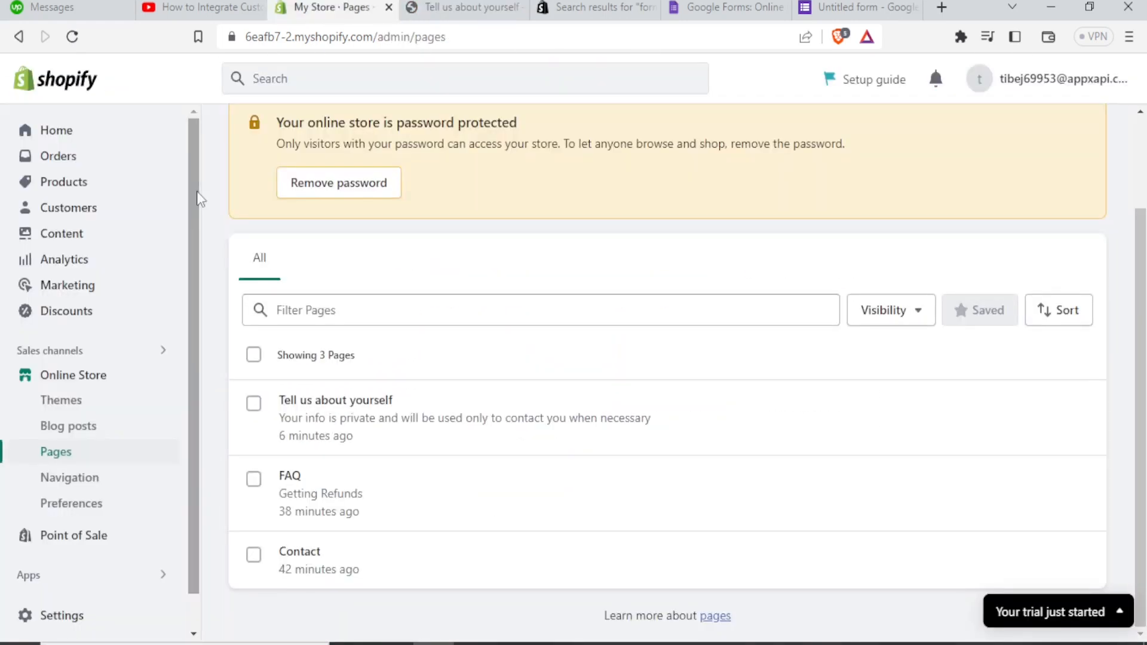
# Step: Return to the store admin's home and go from the recommended apps to the Shopify App Store
pyautogui.scroll(-1, 198, 199)
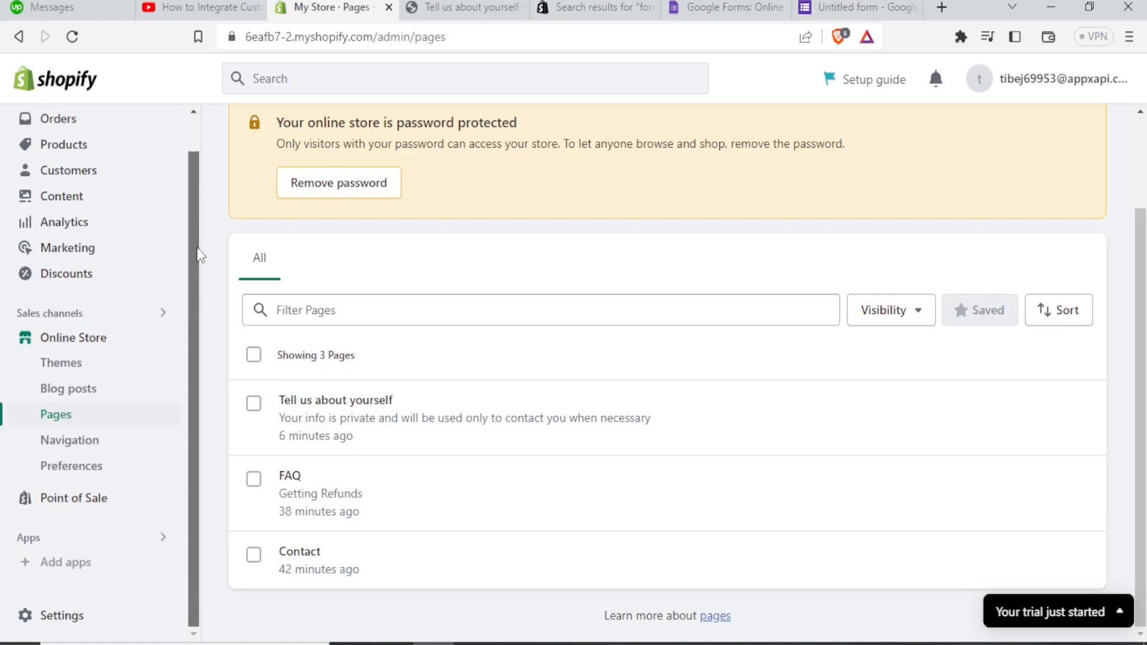
pyautogui.moveTo(189, 281); pyautogui.dragTo(189, 210)
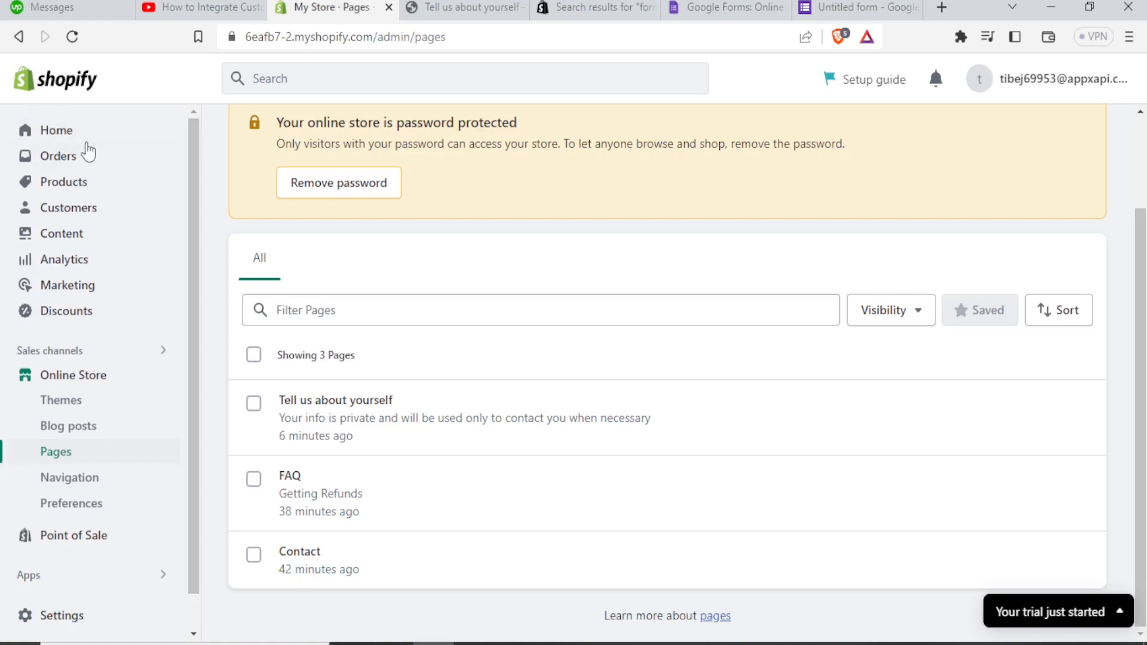
pyautogui.click(149, 134)
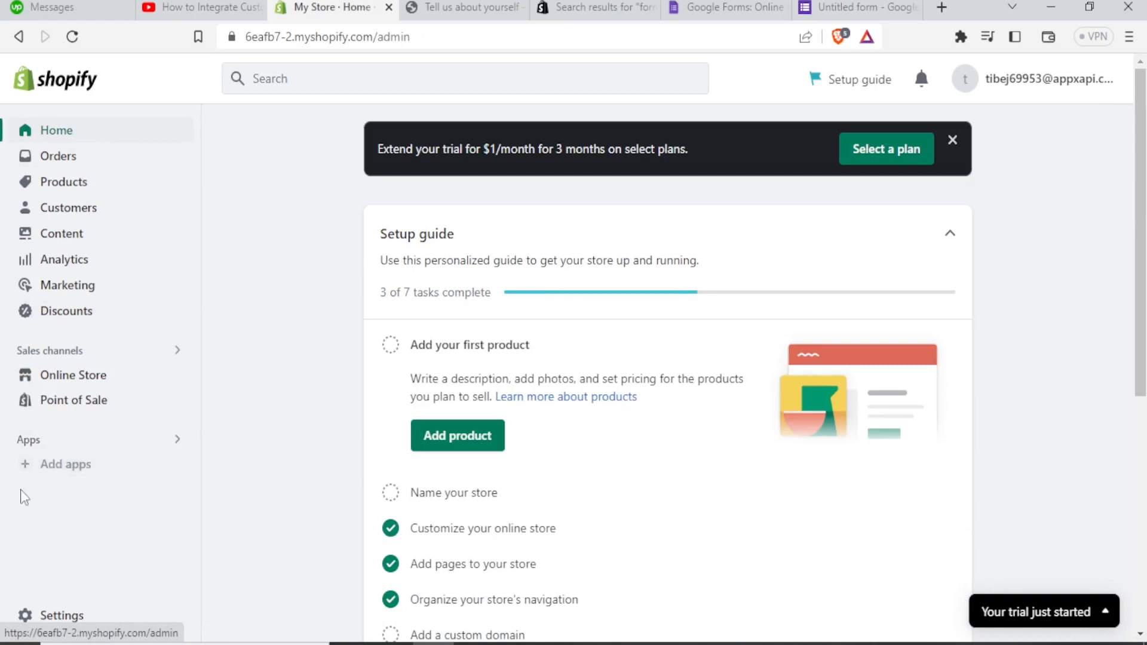
pyautogui.click(33, 469)
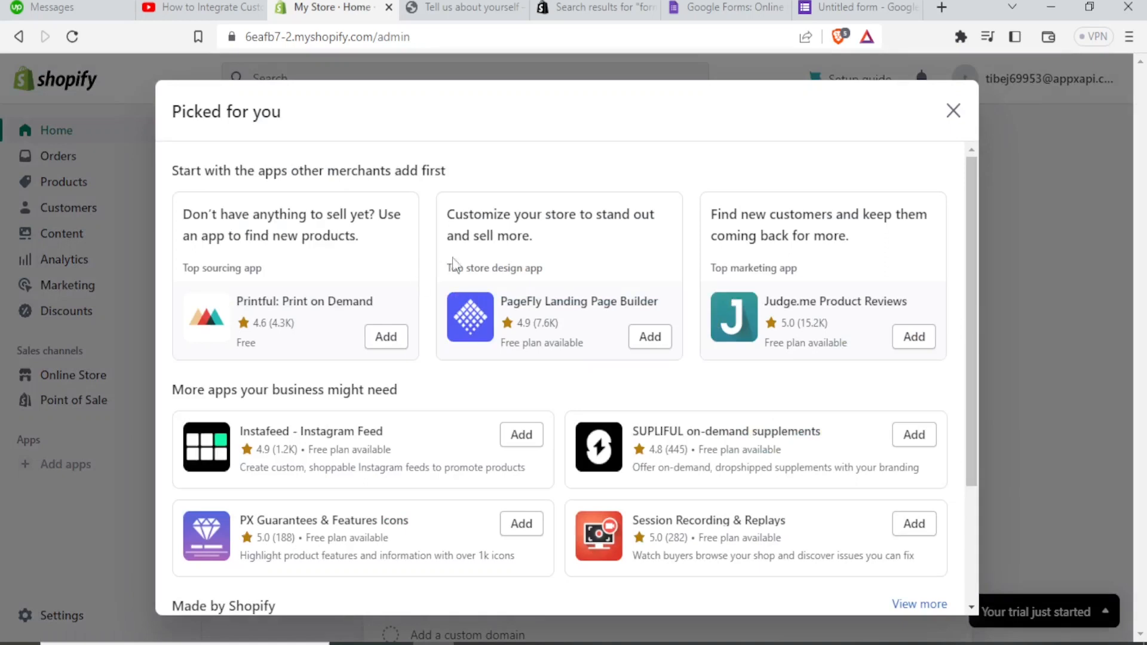
pyautogui.moveTo(973, 210); pyautogui.dragTo(951, 422)
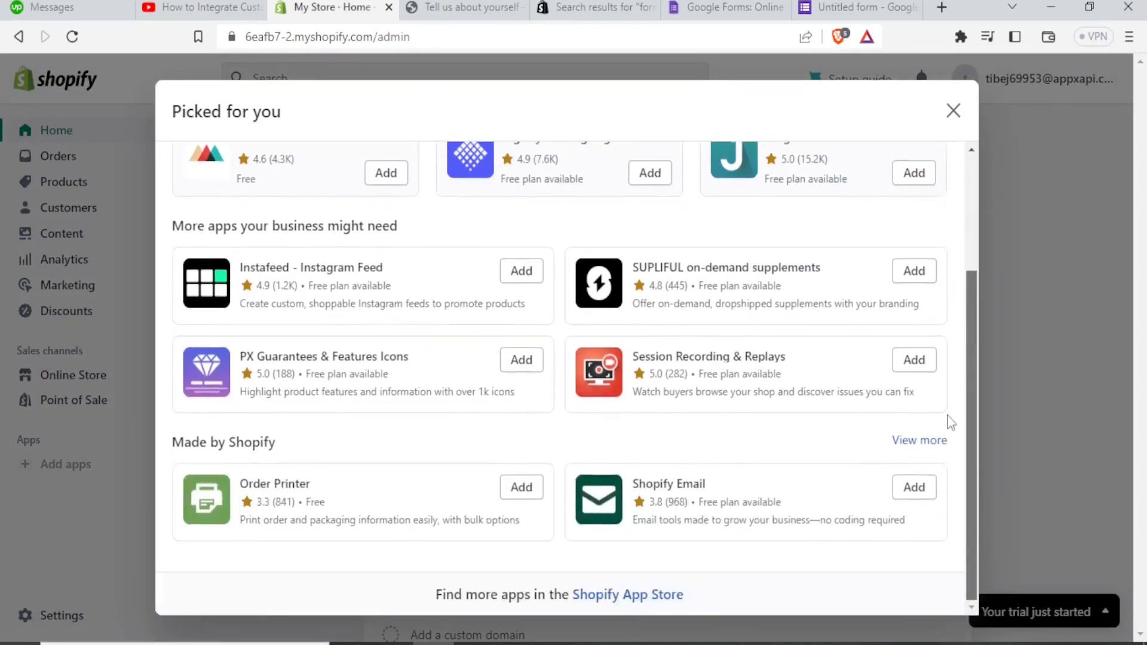
pyautogui.click(606, 597)
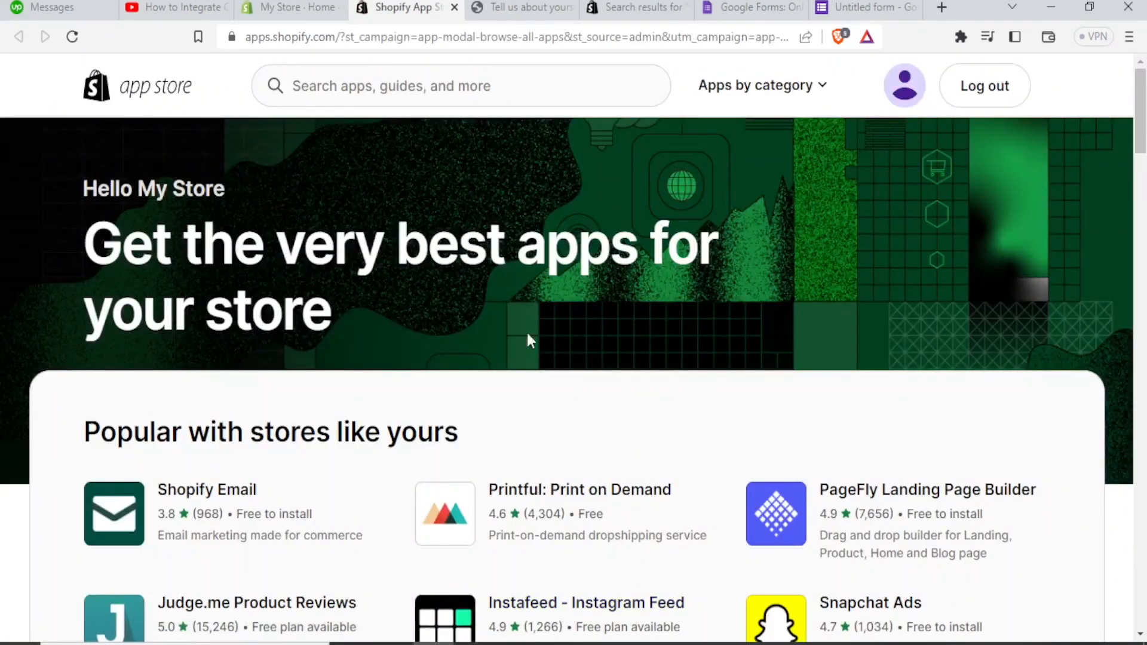
# Step: Search the app store for "forms" and open the Pify Form Builder-Contact Form listing
pyautogui.click(338, 82)
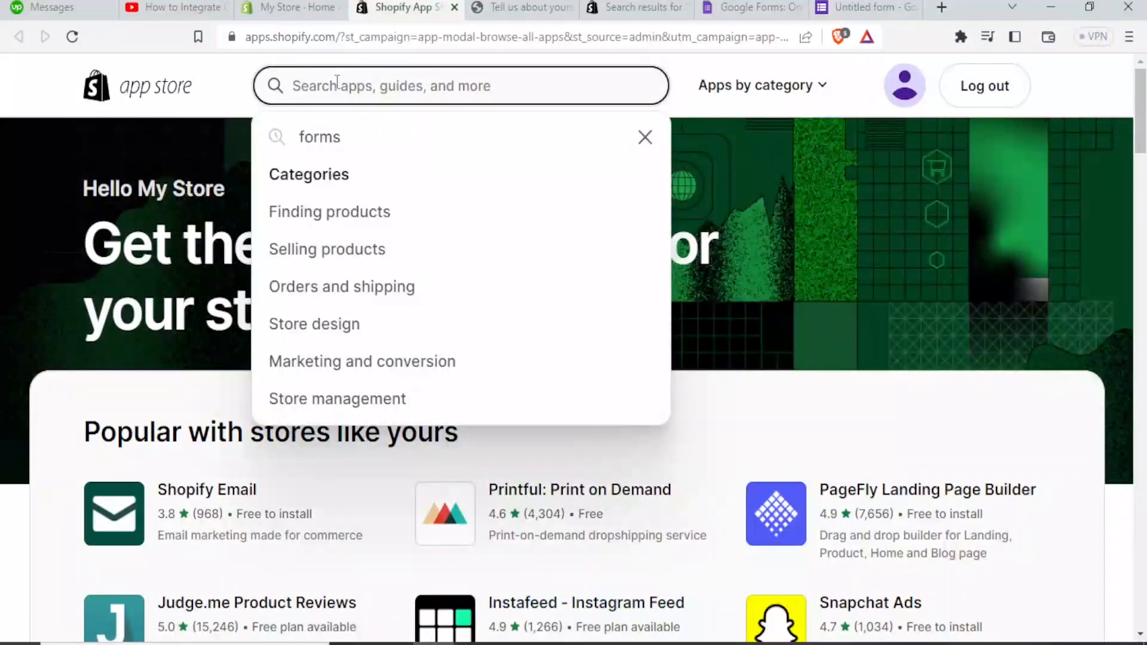
pyautogui.write('forms')
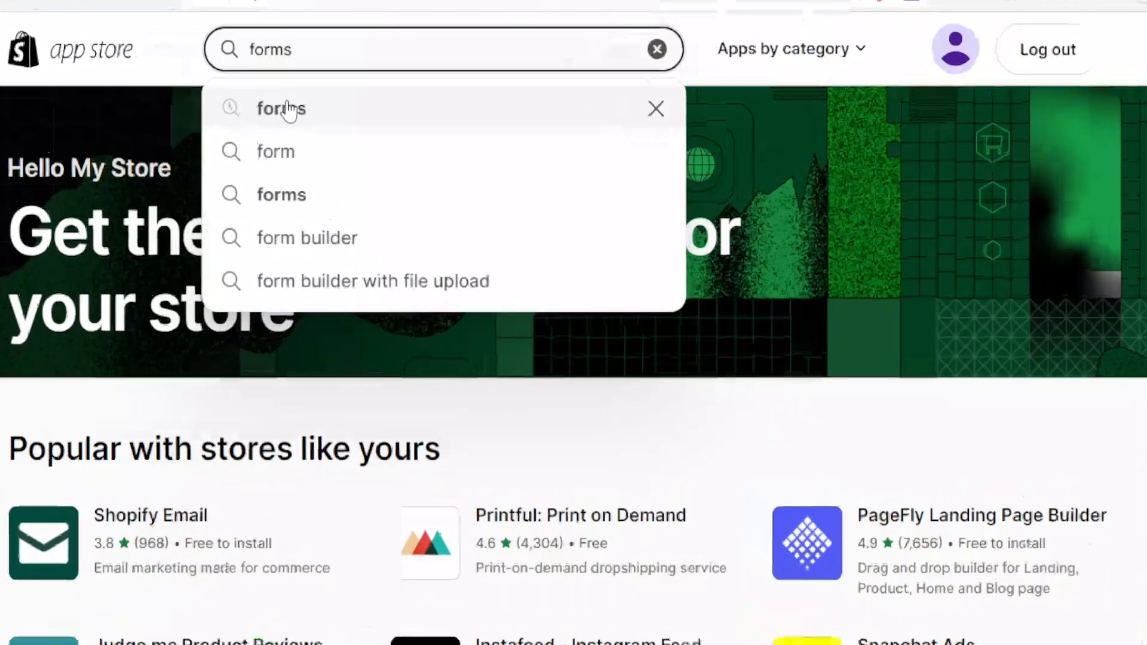
pyautogui.click(328, 135)
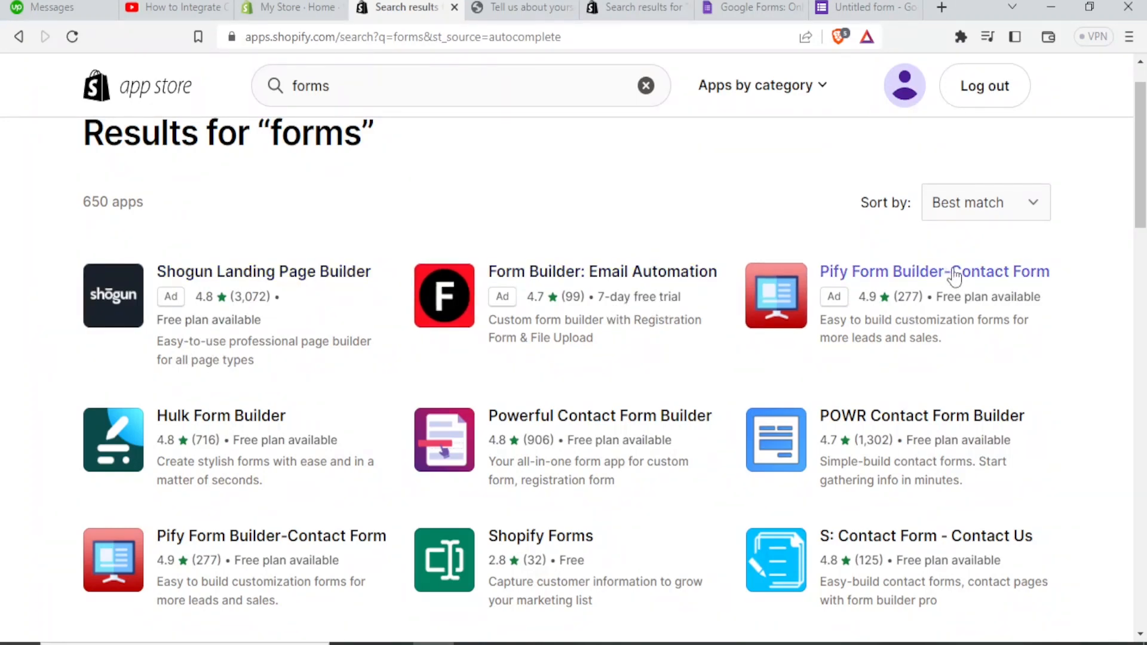
pyautogui.moveTo(1141, 149)
pyautogui.mouseDown()
pyautogui.moveTo(1141, 179)
pyautogui.moveTo(1141, 155)
pyautogui.mouseUp()
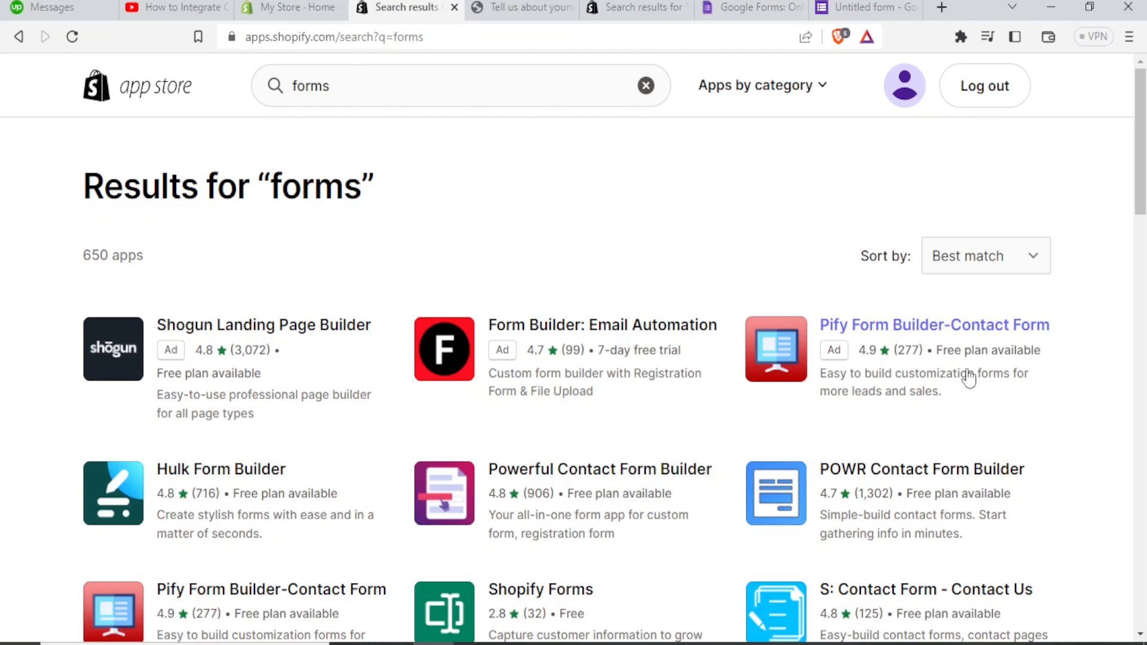
pyautogui.click(963, 334)
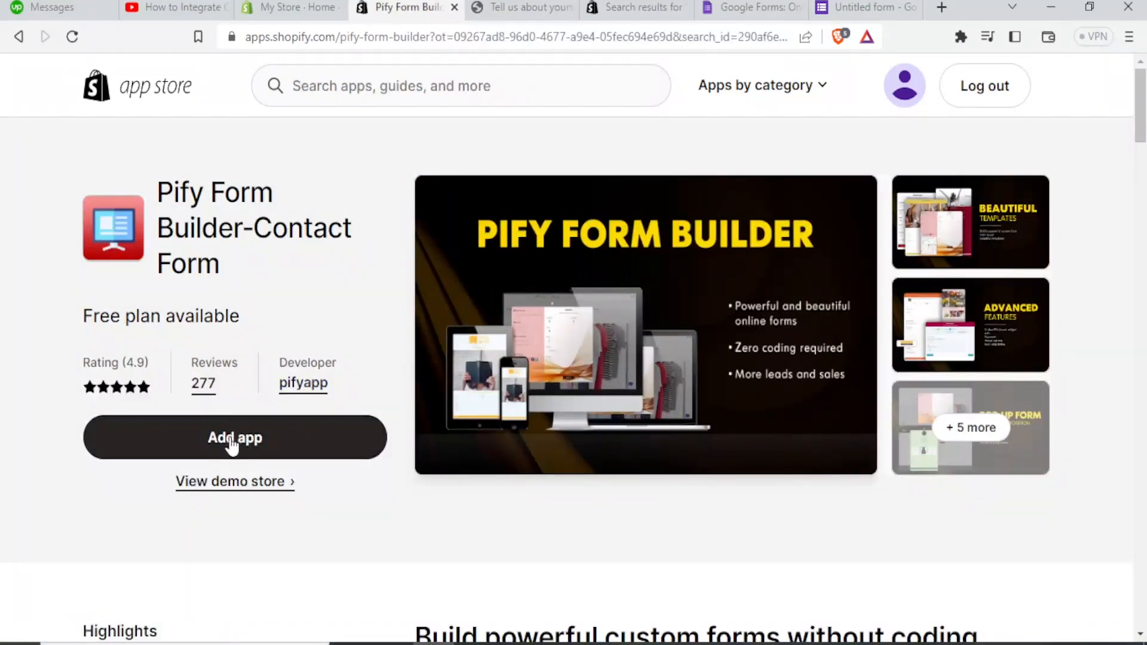
# Step: Add the Pify Form Builder-Contact Form app to the store and approve its installation
pyautogui.click(232, 443)
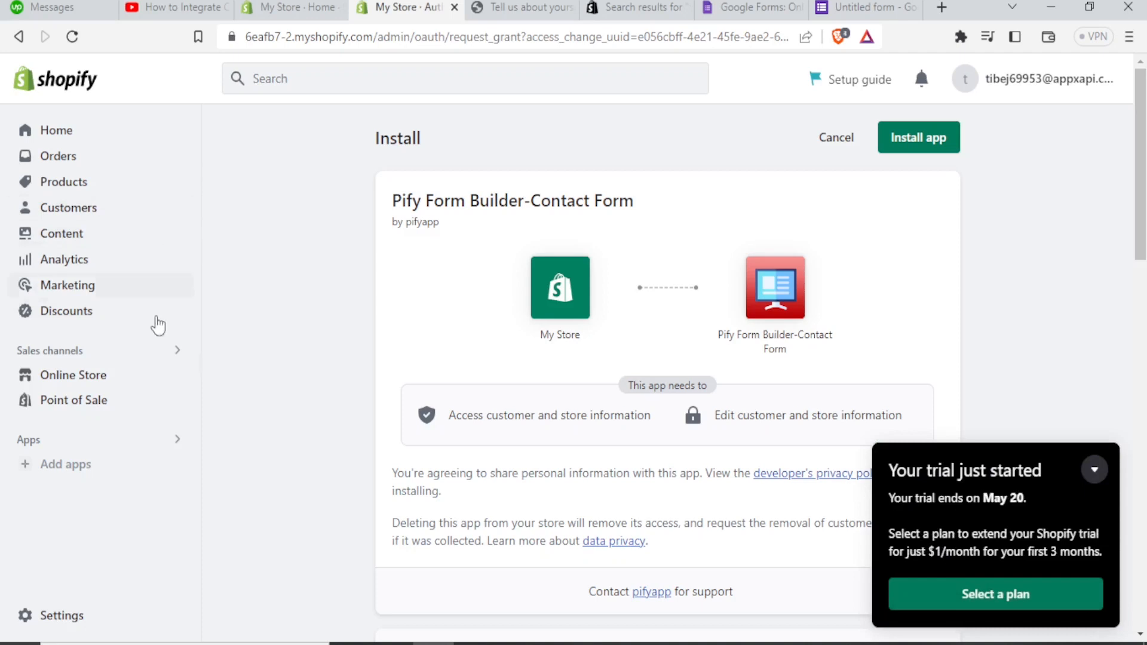
pyautogui.click(1095, 470)
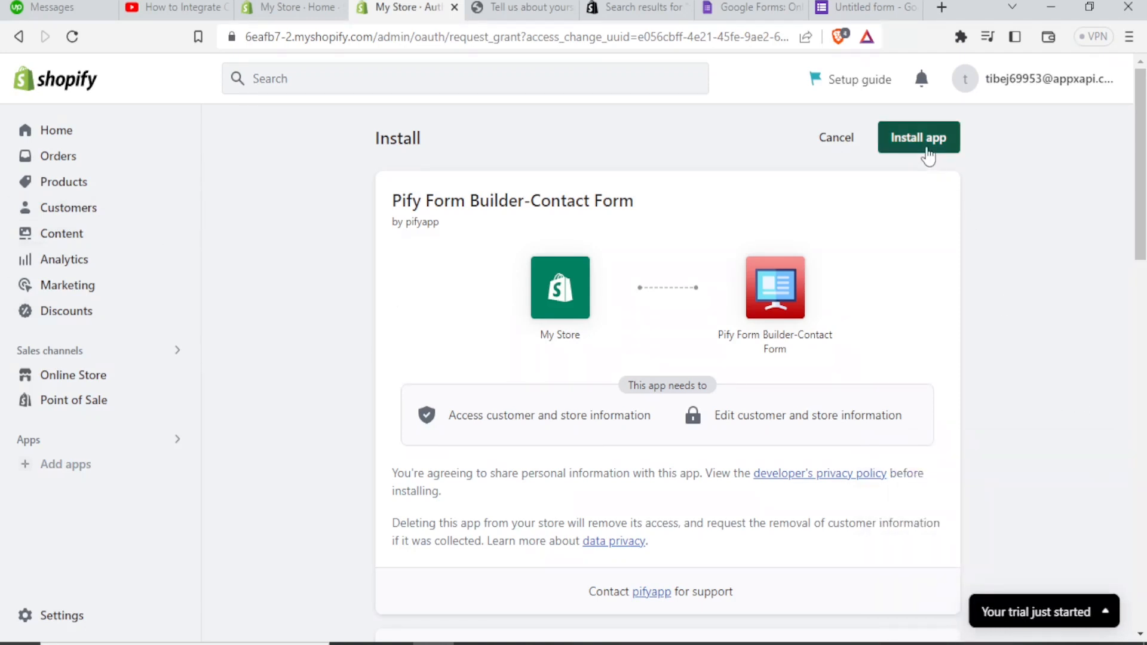
pyautogui.click(928, 151)
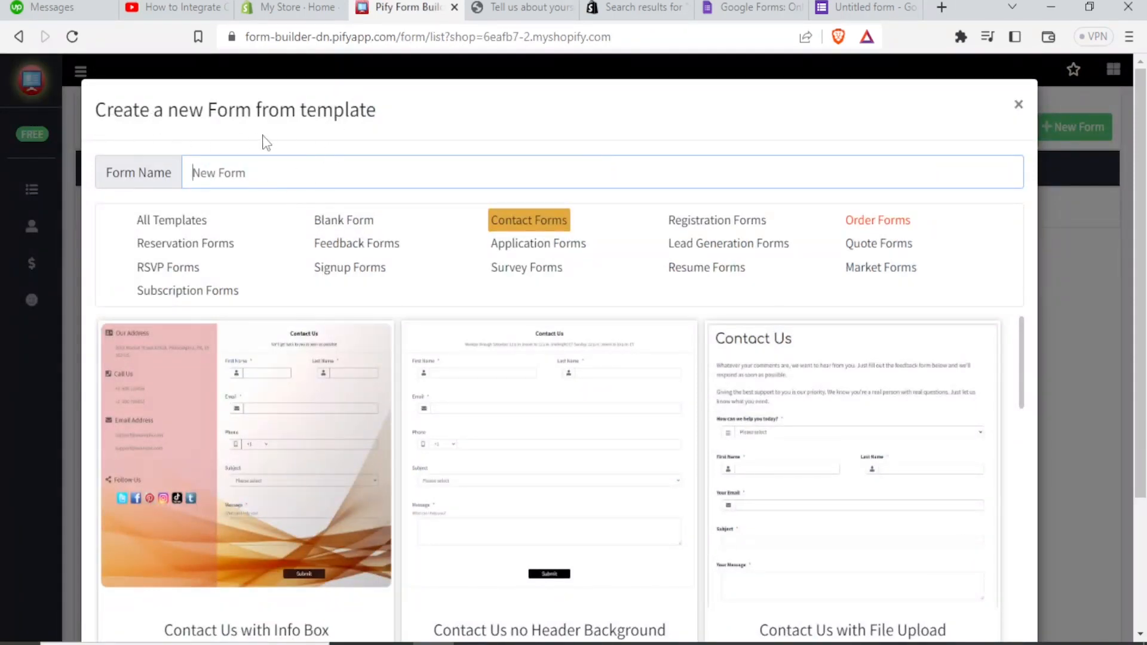
pyautogui.write('Enquiries')
pyautogui.scroll(-4, 1023, 427)
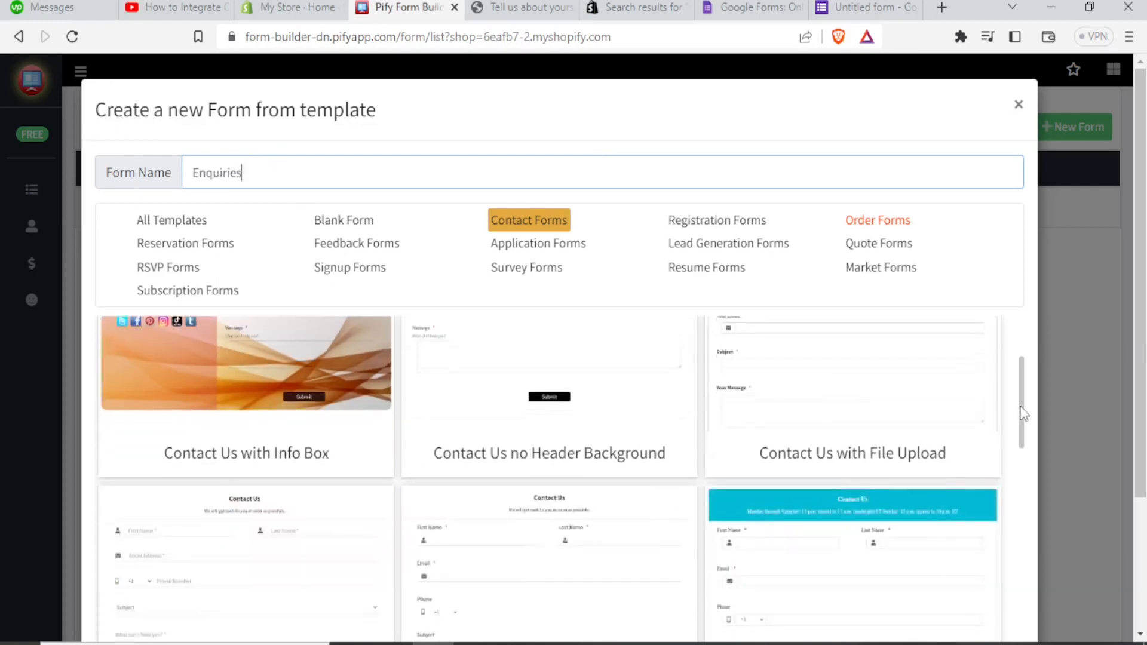
pyautogui.scroll(-5, 1022, 427)
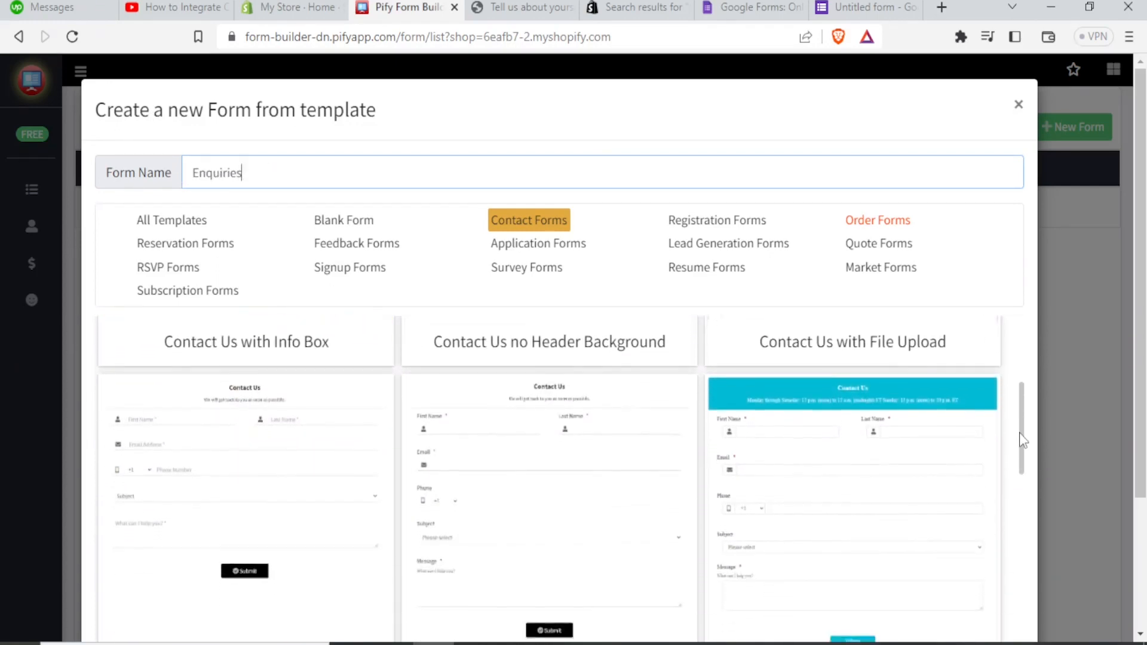
pyautogui.scroll(4, 1021, 438)
pyautogui.moveTo(1022, 438); pyautogui.dragTo(1012, 383)
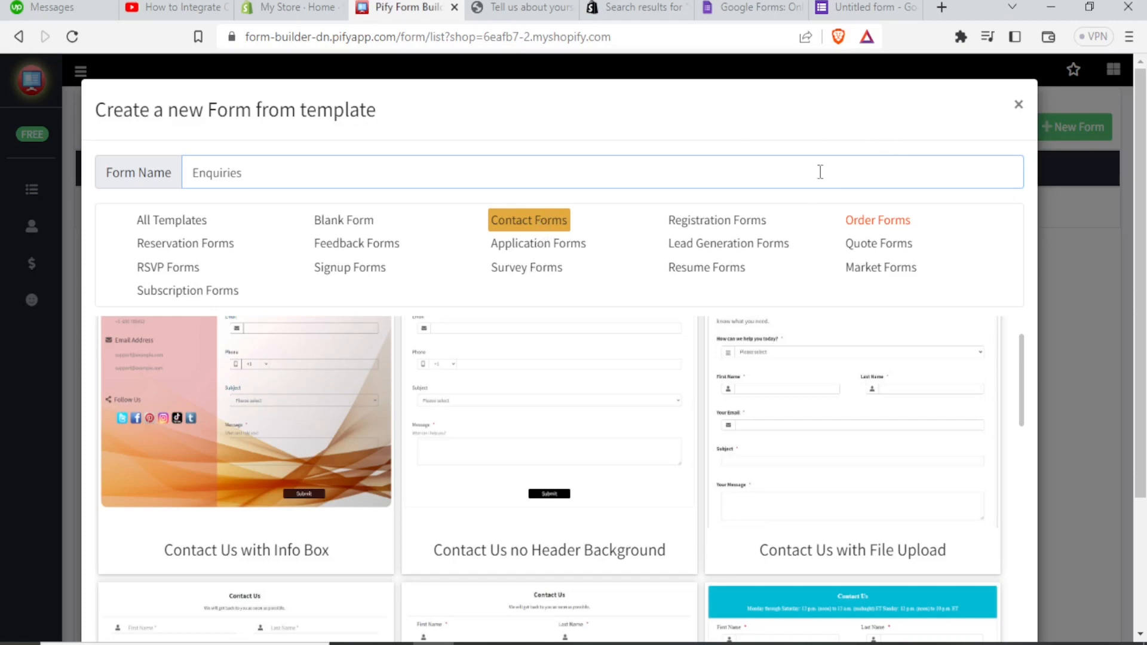
pyautogui.doubleClick(188, 179)
pyautogui.press('BackSpace')
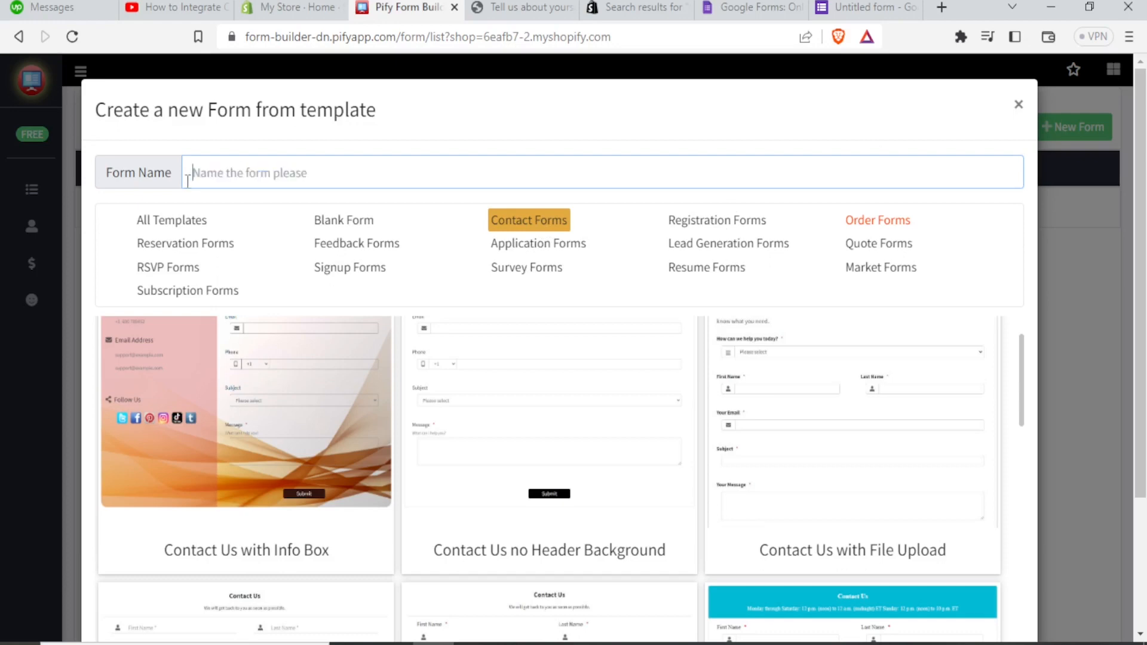
# Step: Choose the Dinner Party RSVP Form template from the RSVP forms and open it in the form designer
pyautogui.click(157, 269)
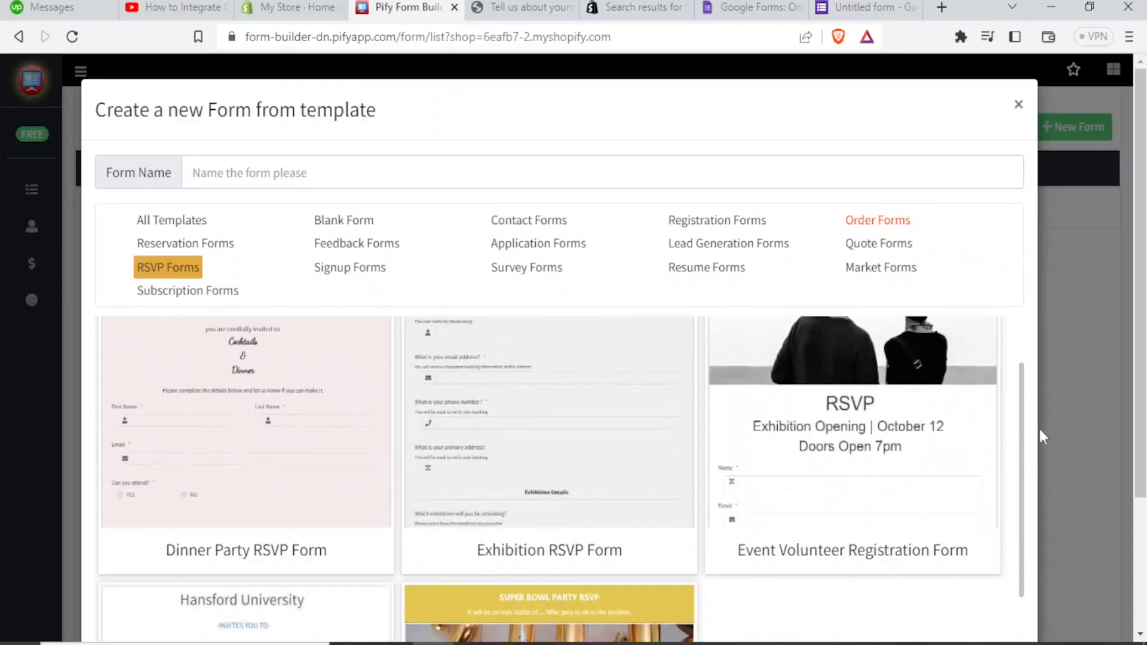
pyautogui.scroll(2, 1026, 441)
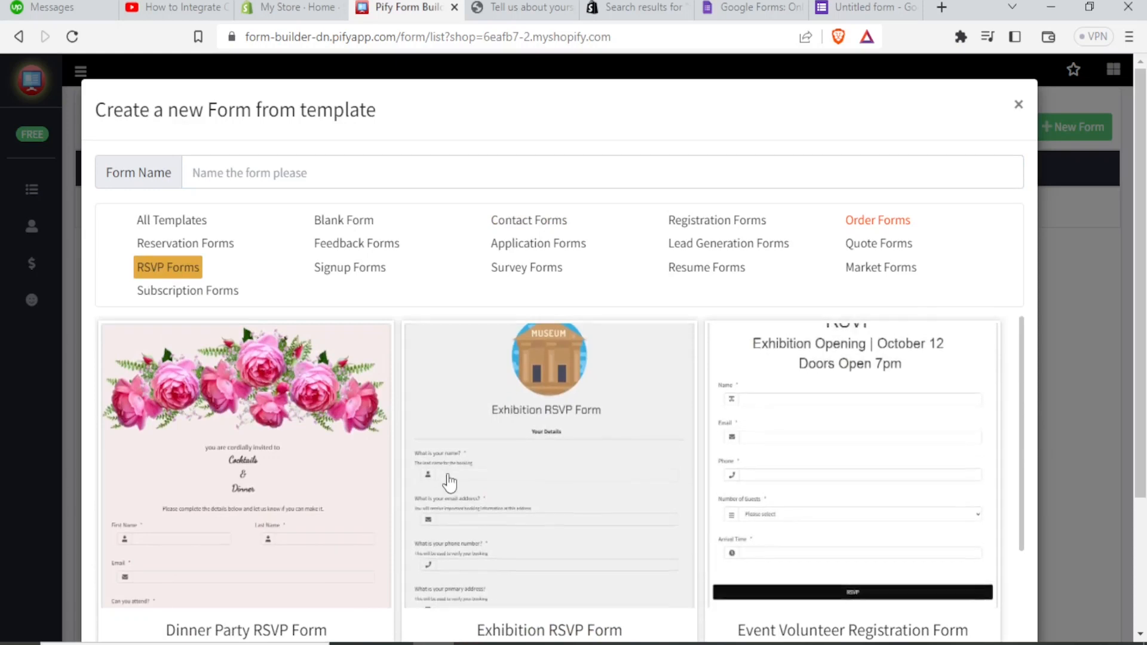
pyautogui.click(228, 427)
pyautogui.scroll(-5, 233, 214)
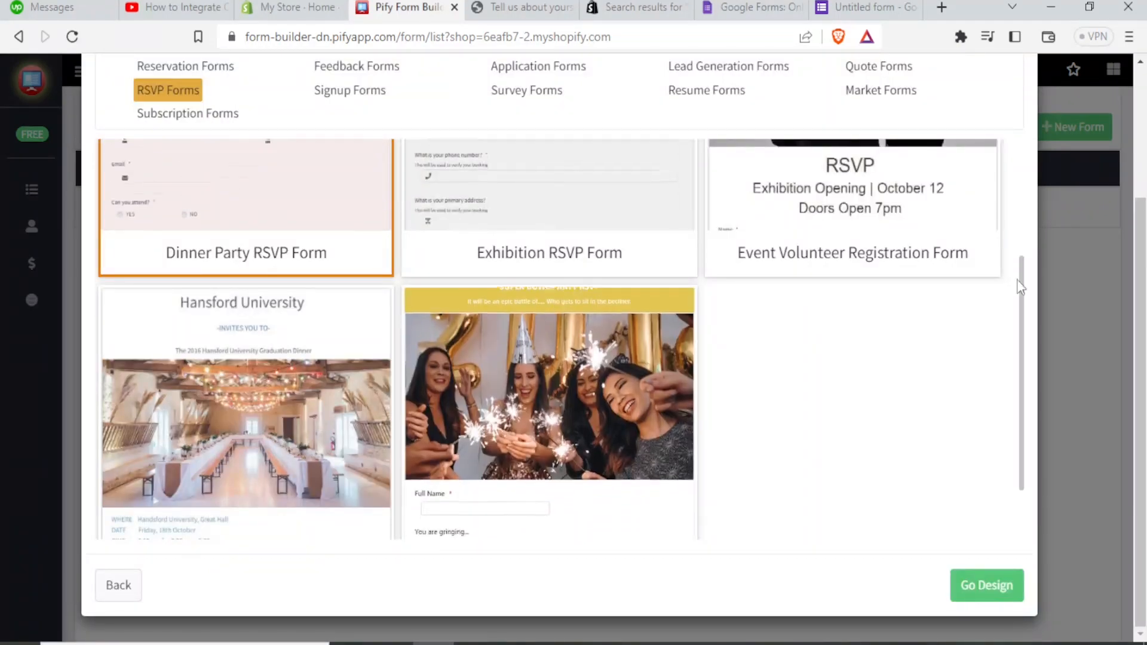
pyautogui.click(990, 597)
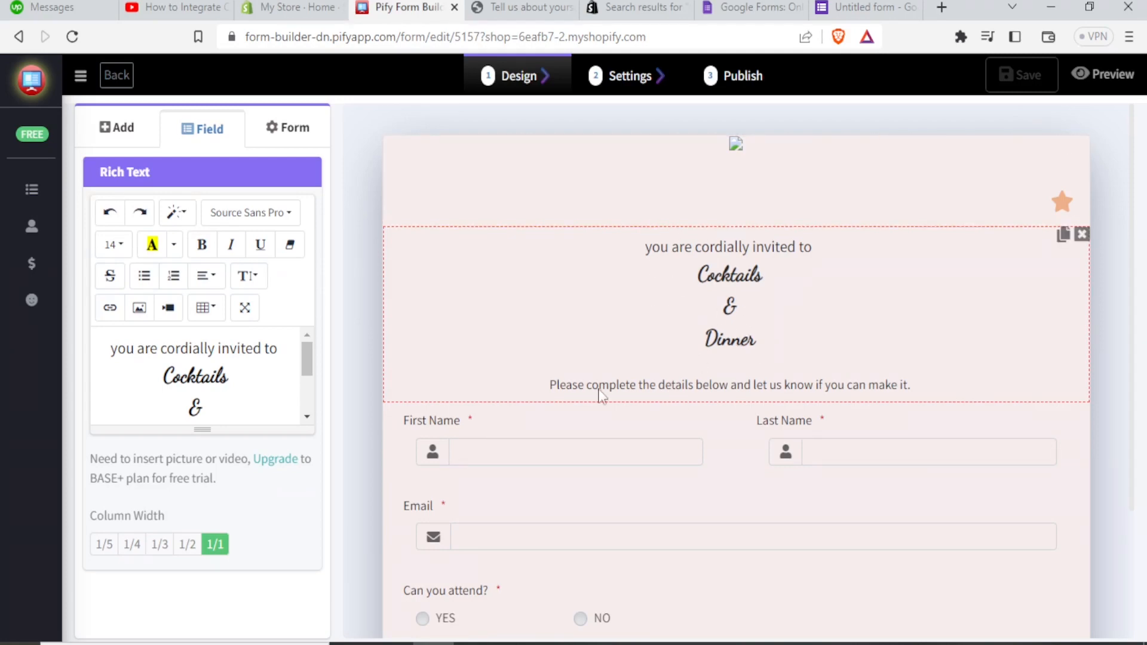
# Step: Replace "Cocktails & Dinner" in the form's invitation text with "Webinar for clients"
pyautogui.moveTo(307, 363)
pyautogui.mouseDown()
pyautogui.moveTo(307, 387)
pyautogui.moveTo(303, 346)
pyautogui.mouseUp()
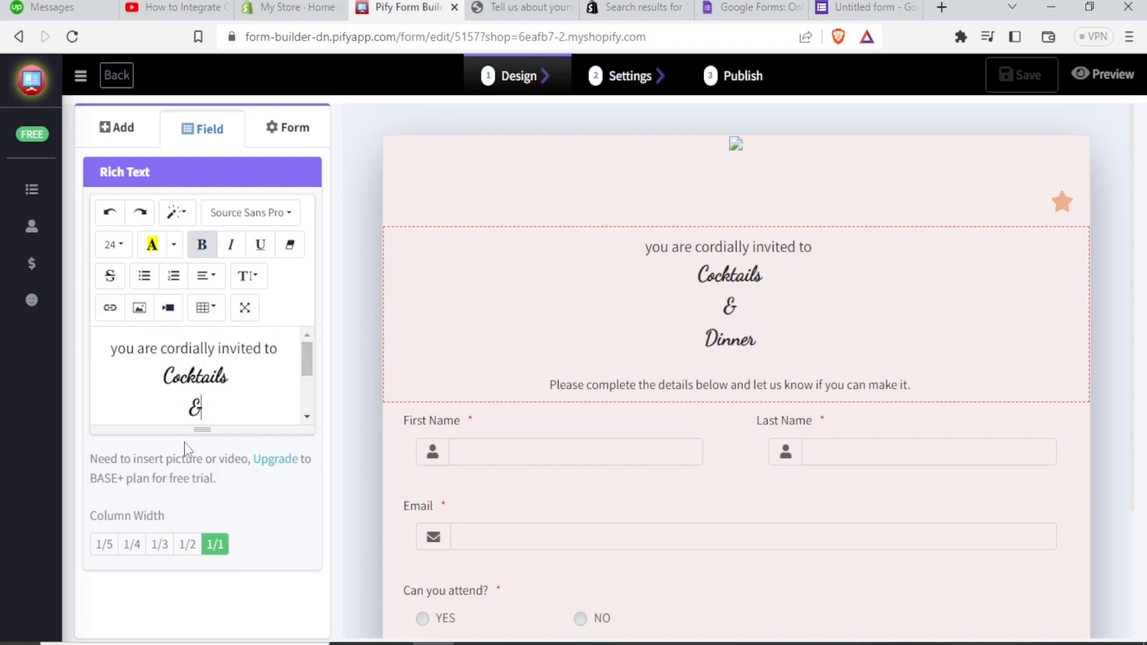
pyautogui.moveTo(311, 364); pyautogui.dragTo(310, 381)
pyautogui.moveTo(227, 400); pyautogui.dragTo(147, 375)
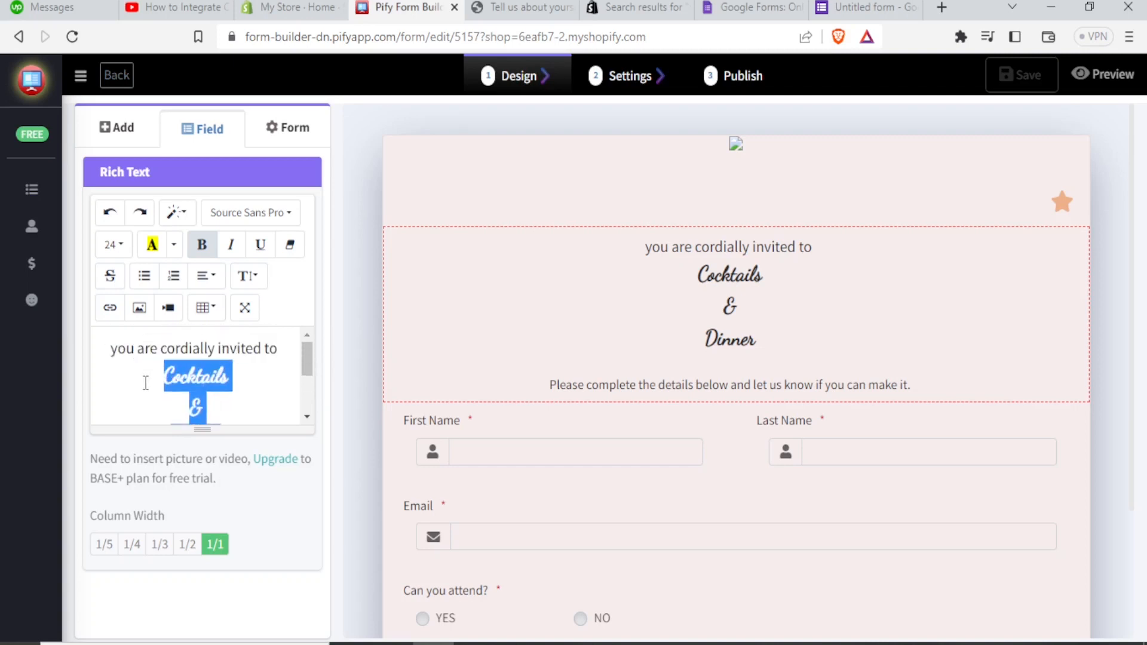
pyautogui.write('Web')
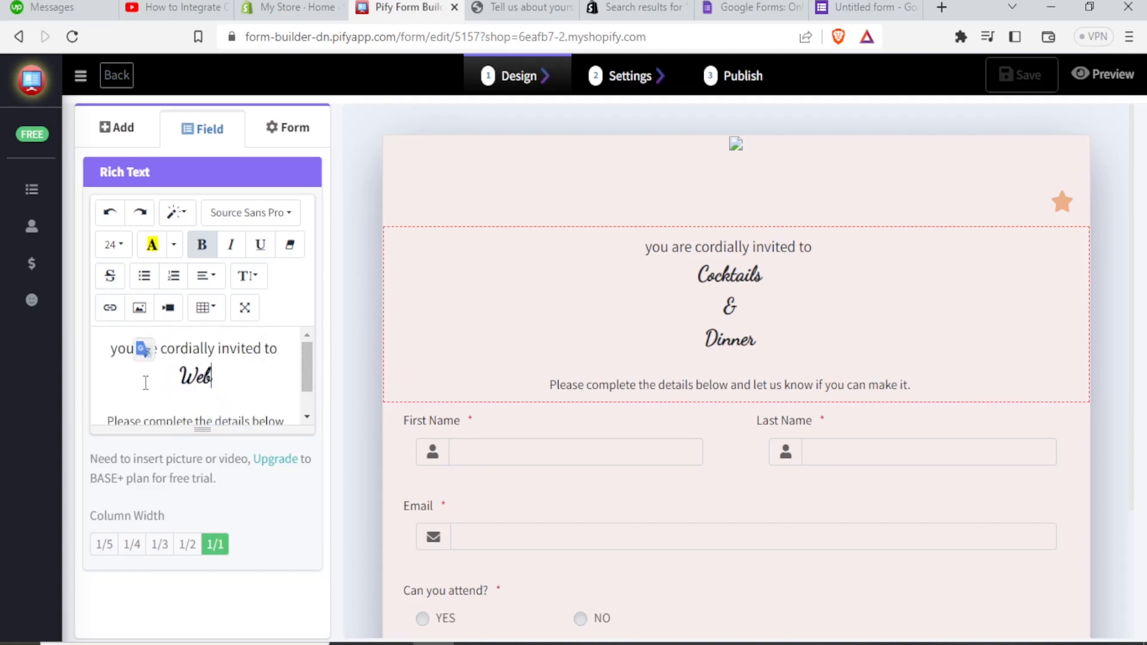
pyautogui.write('inar ')
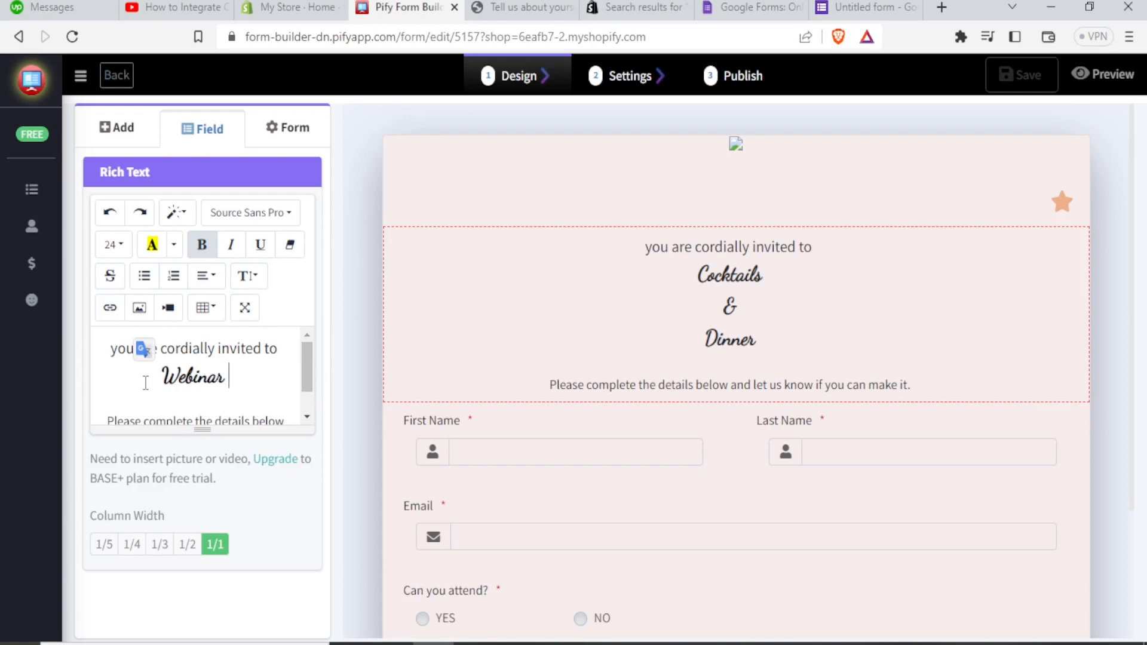
pyautogui.write('for clients')
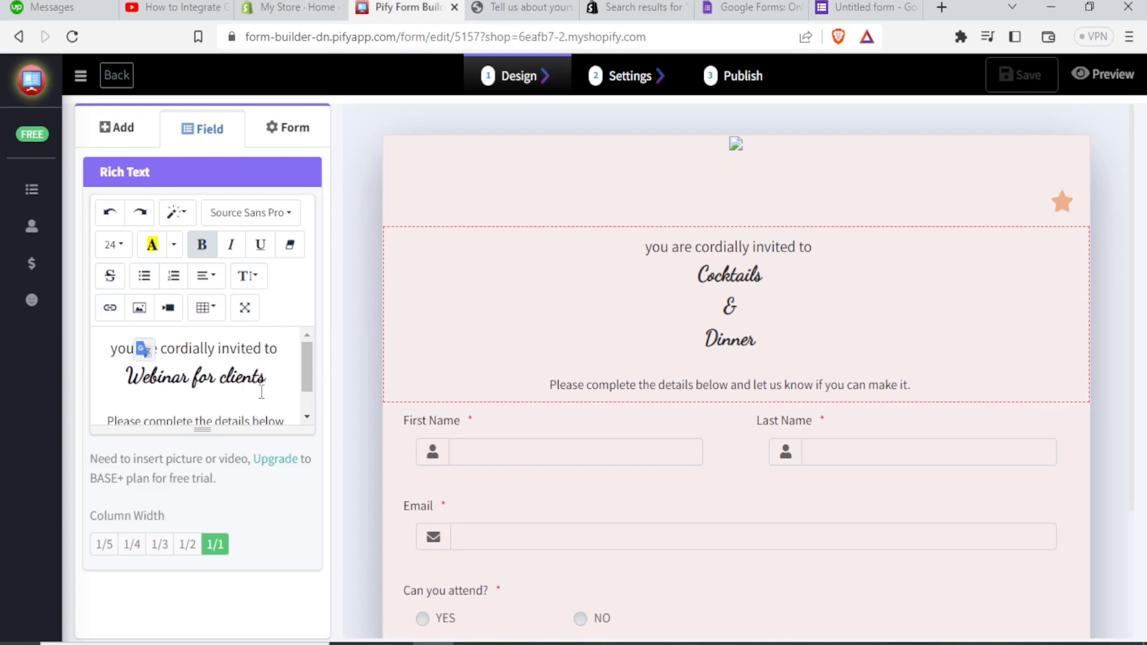
pyautogui.moveTo(302, 368); pyautogui.dragTo(303, 382)
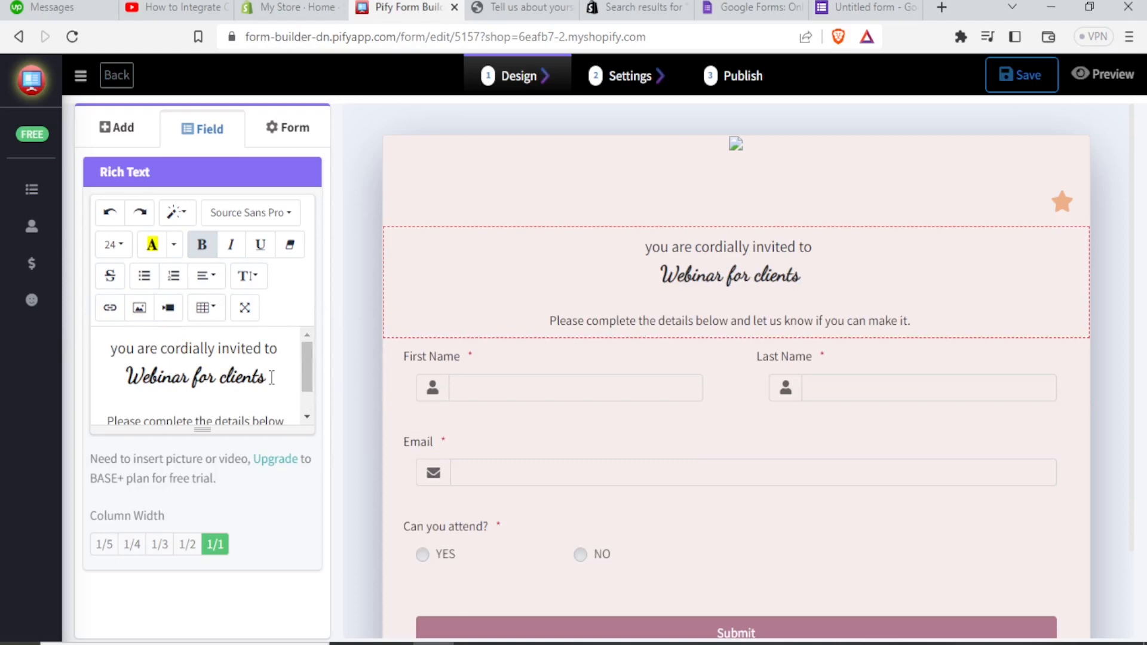
# Step: Set the font of the "Webinar for clients" line to Arial and apply it to the form
pyautogui.moveTo(271, 377); pyautogui.dragTo(123, 378)
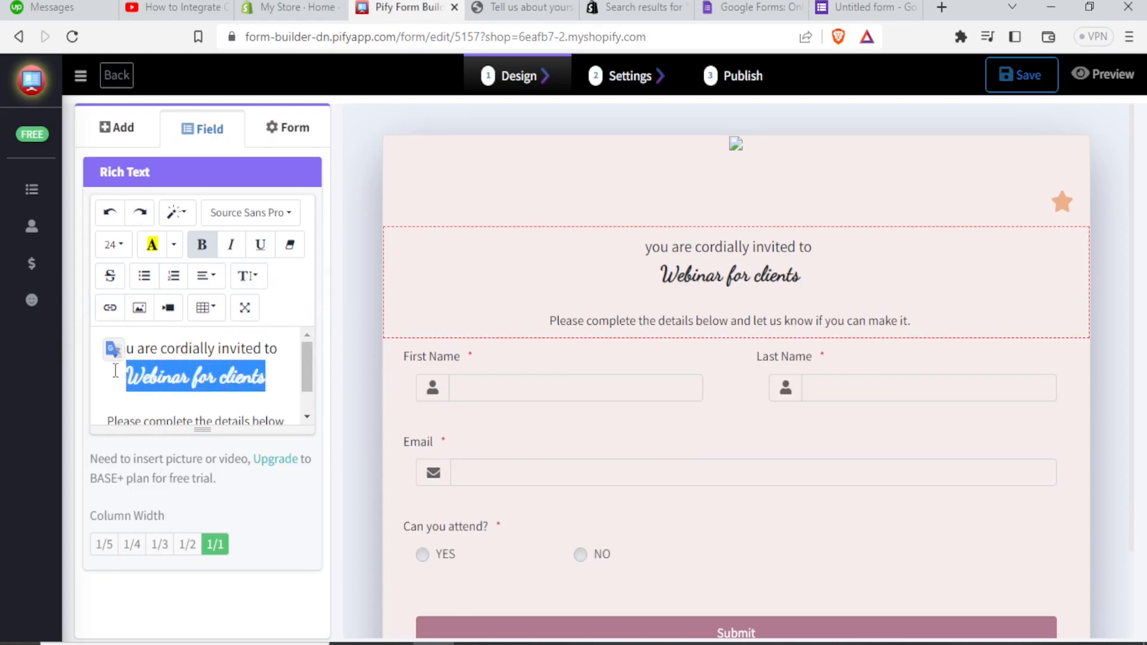
pyautogui.click(280, 214)
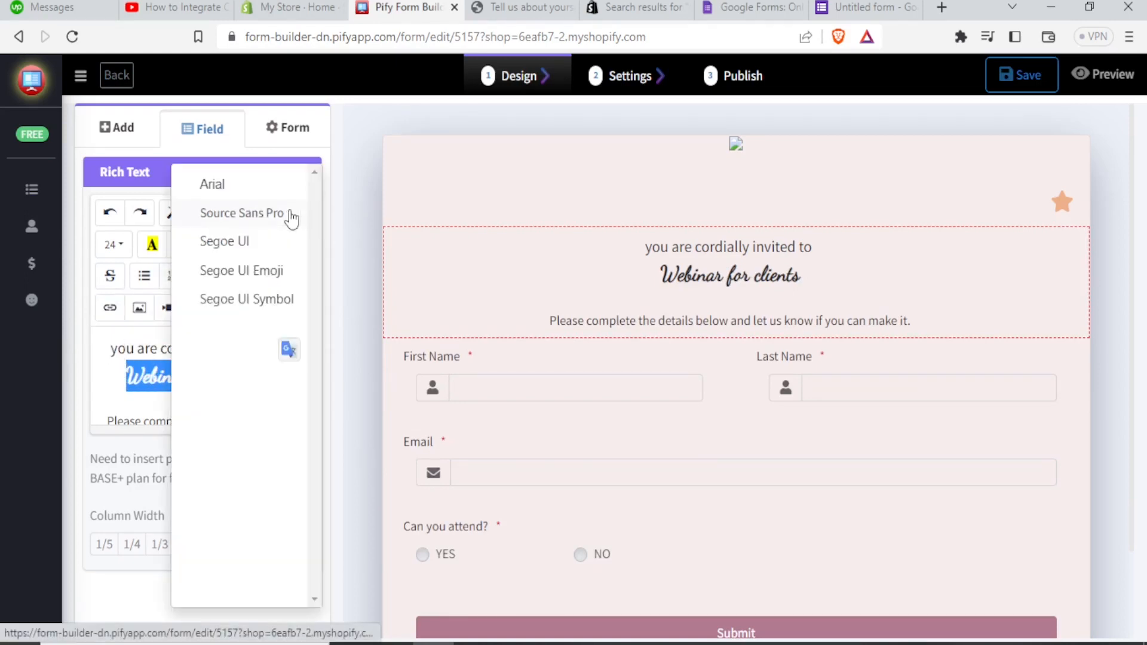
pyautogui.click(223, 186)
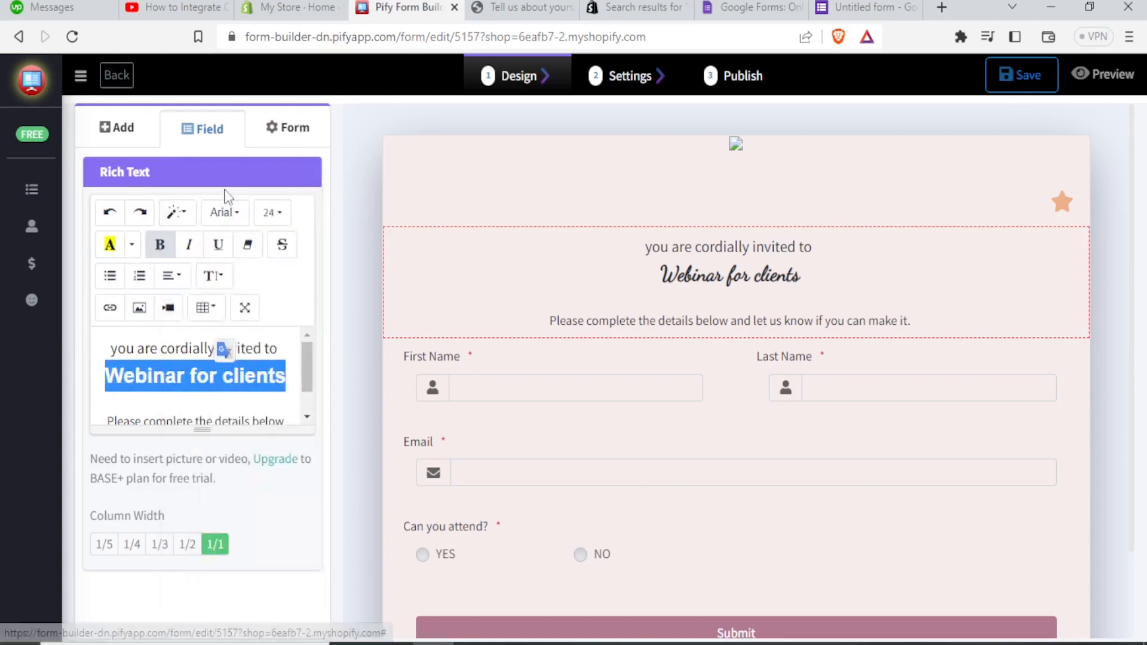
pyautogui.click(278, 410)
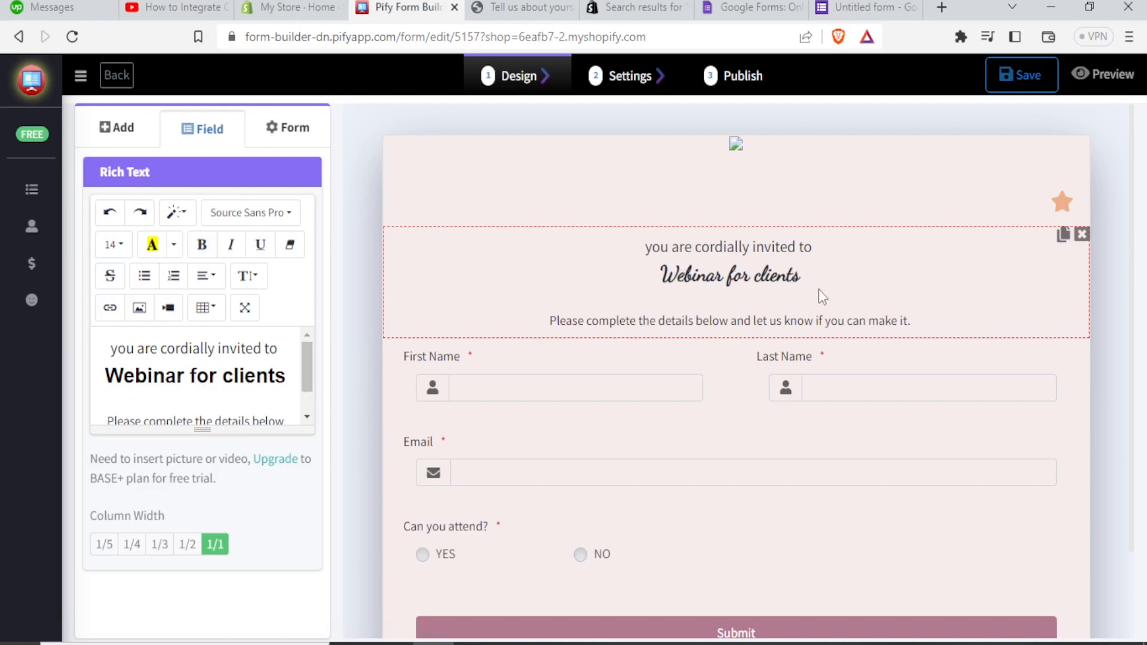
pyautogui.click(669, 388)
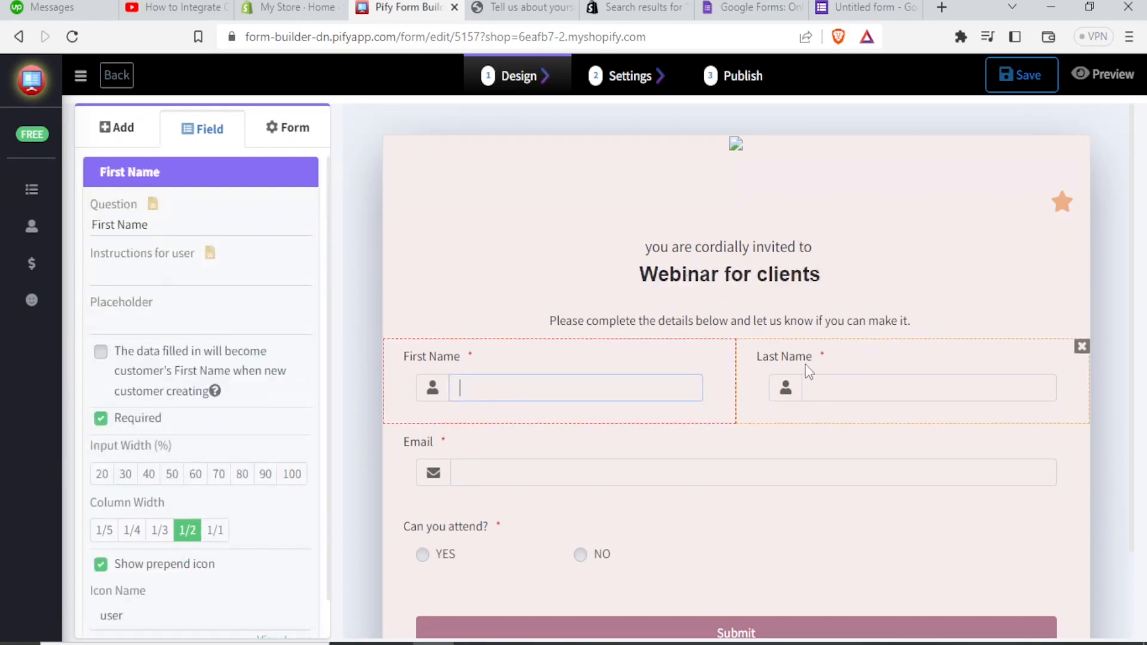
# Step: Publish the form by automatically installing it at the top of the store's Contact page
pyautogui.click(738, 83)
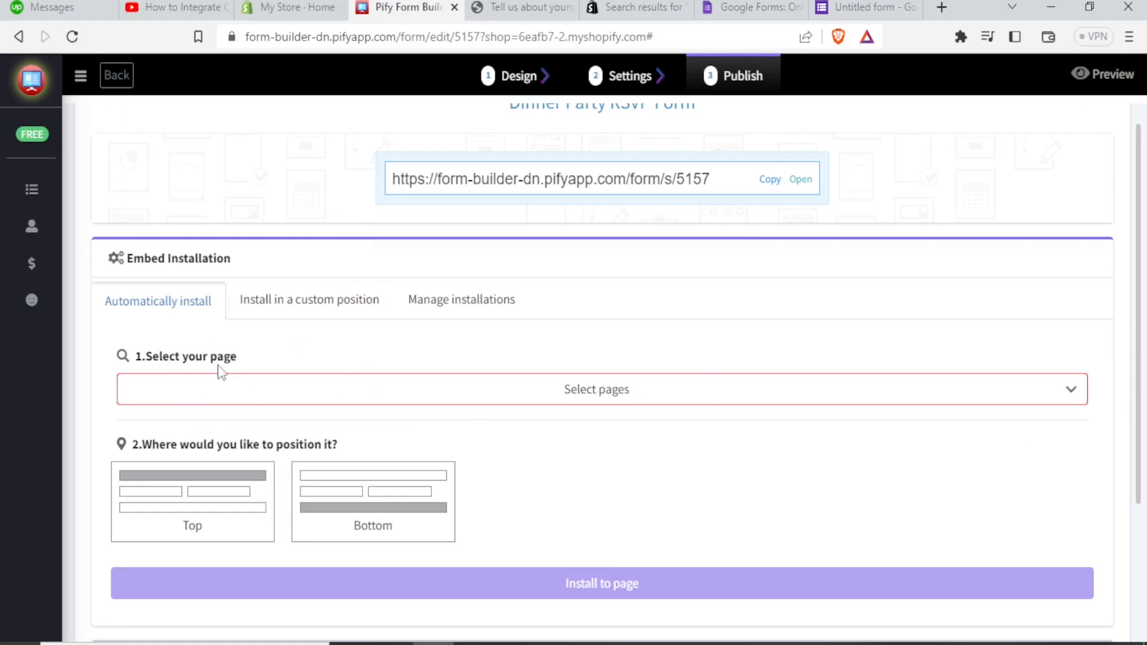
pyautogui.click(1068, 391)
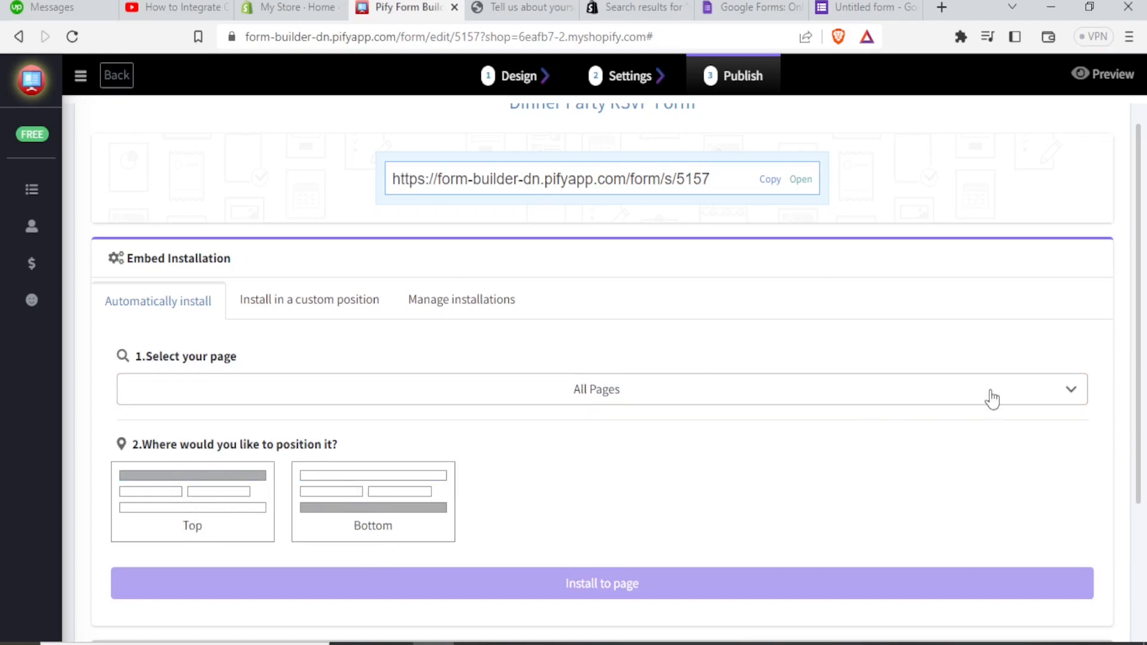
pyautogui.click(1071, 395)
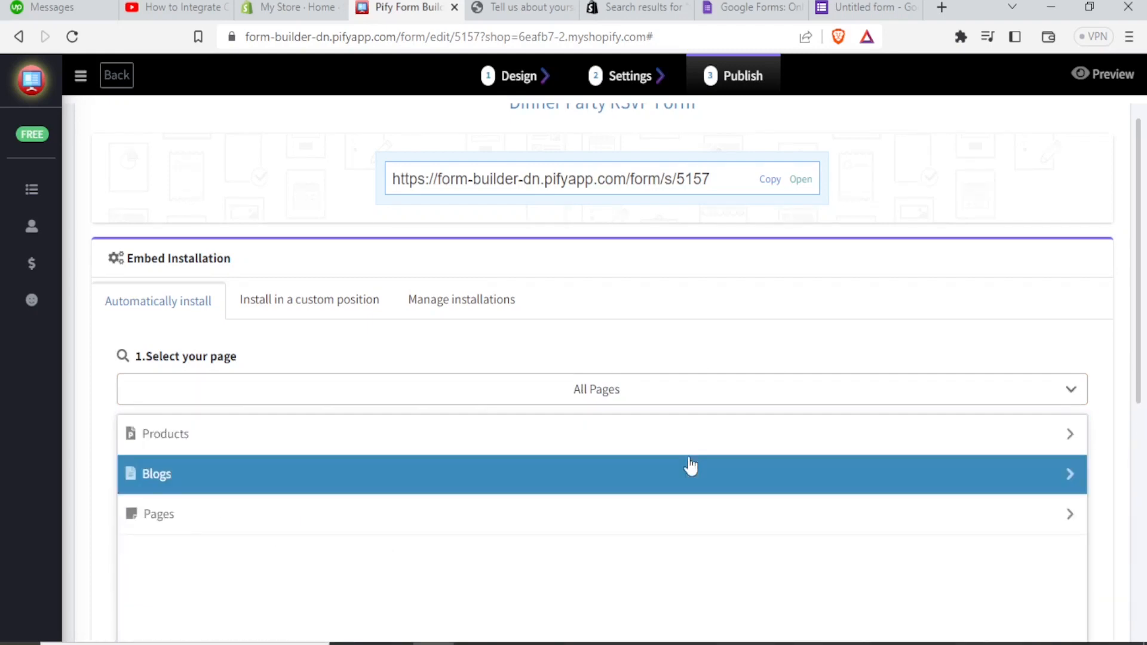
pyautogui.click(299, 515)
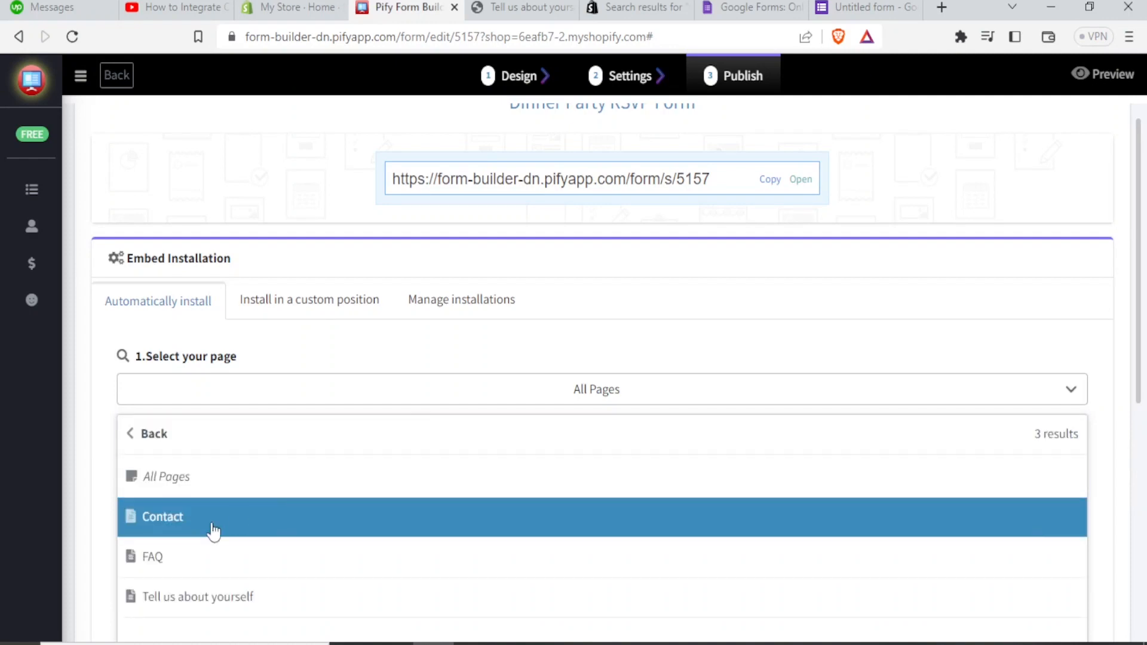
pyautogui.click(185, 537)
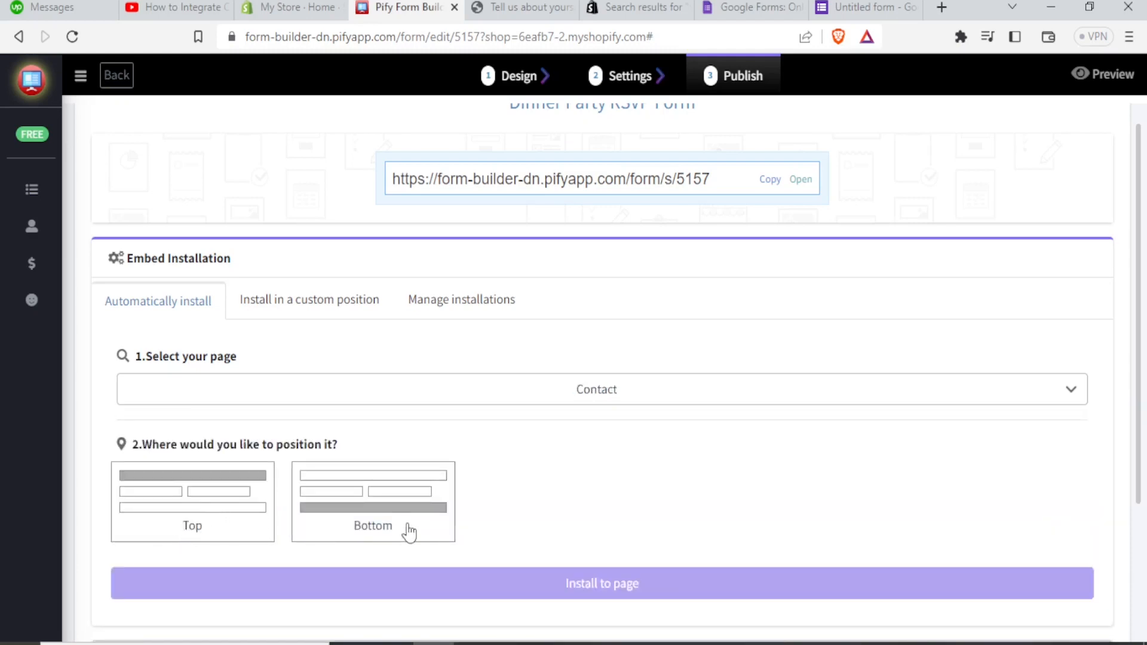
pyautogui.click(214, 528)
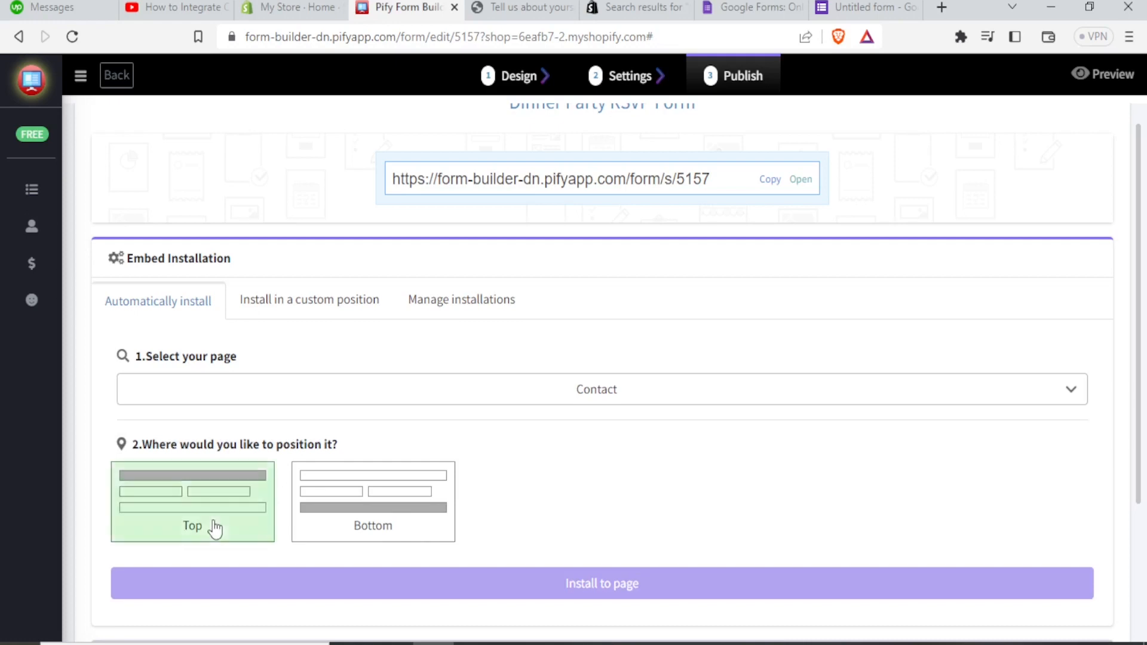
pyautogui.click(519, 597)
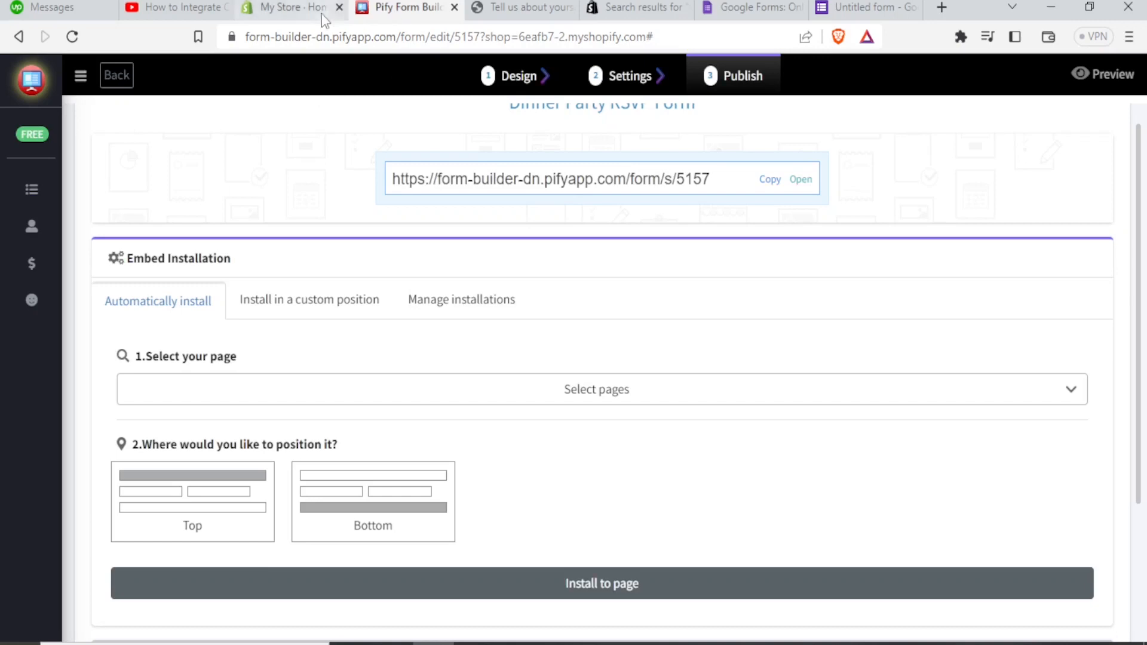
# Step: Switch to the store admin's page list, view the live Contact page to check the embedded form, and return to the admin
pyautogui.click(301, 10)
pyautogui.scroll(-2, 1145, 434)
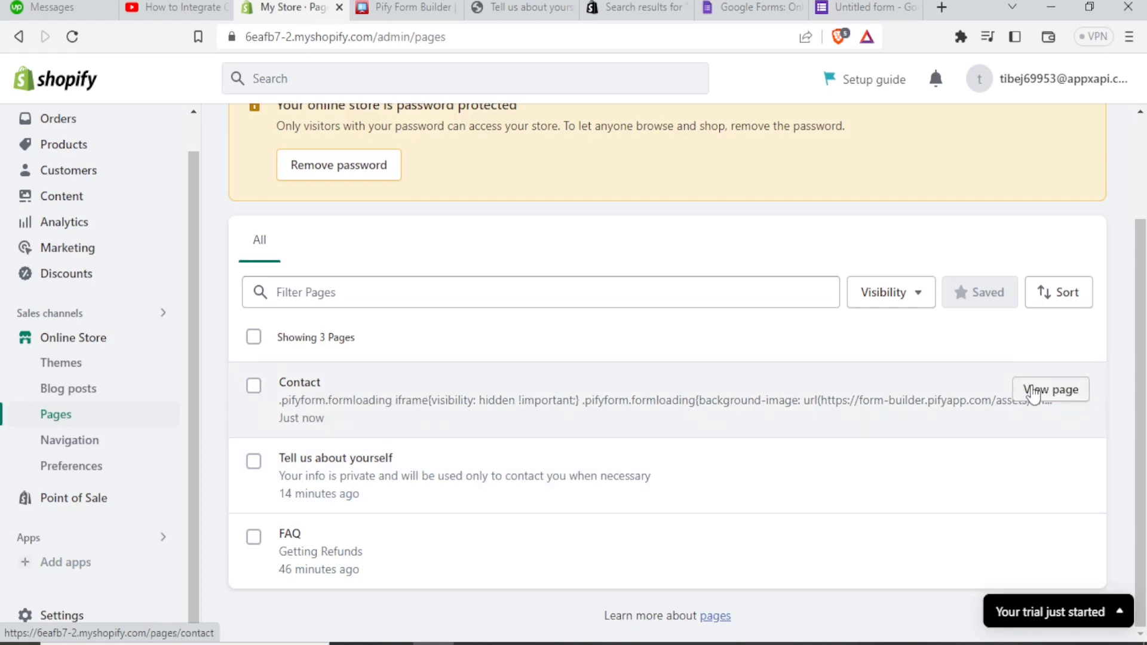
pyautogui.click(1034, 392)
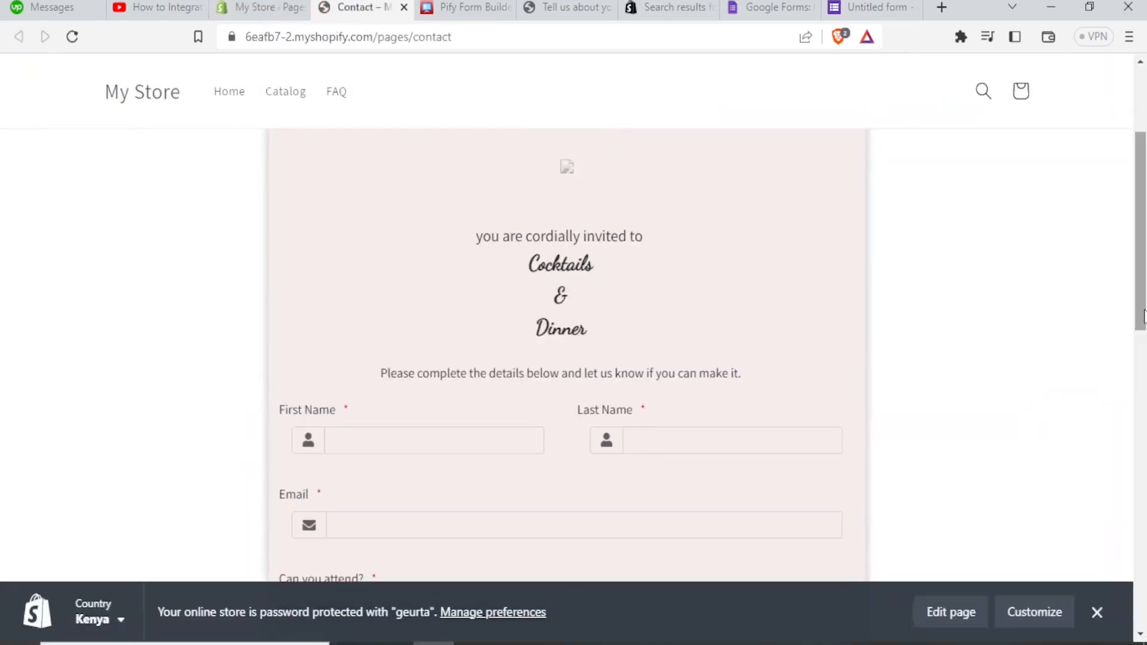
pyautogui.moveTo(1142, 316); pyautogui.dragTo(1141, 245)
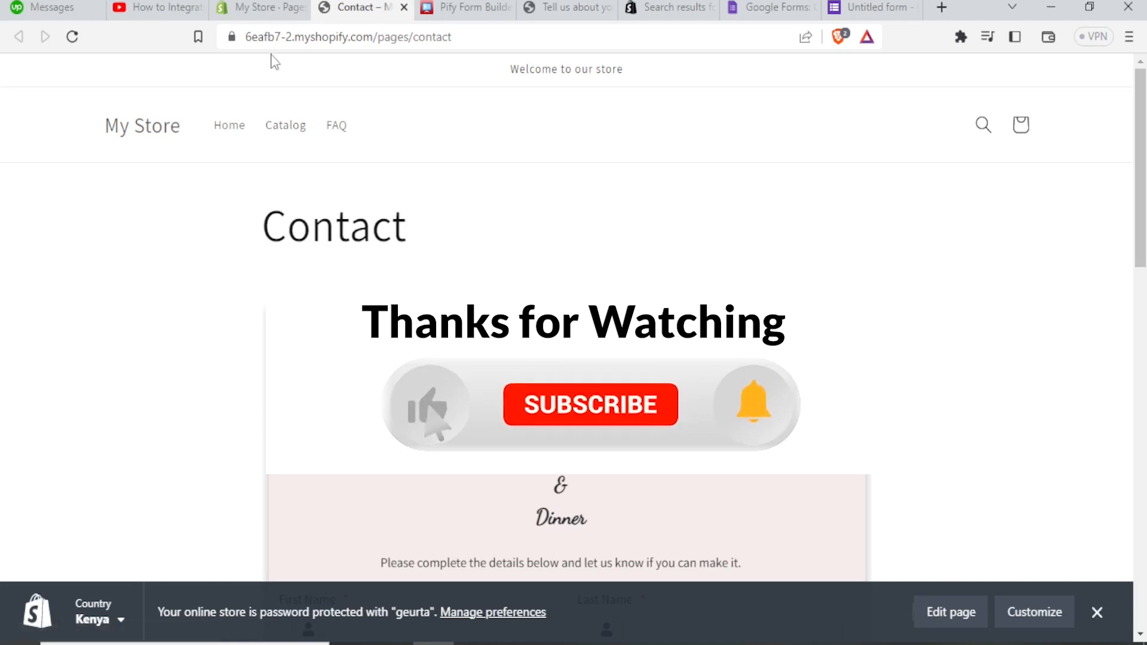
pyautogui.click(257, 7)
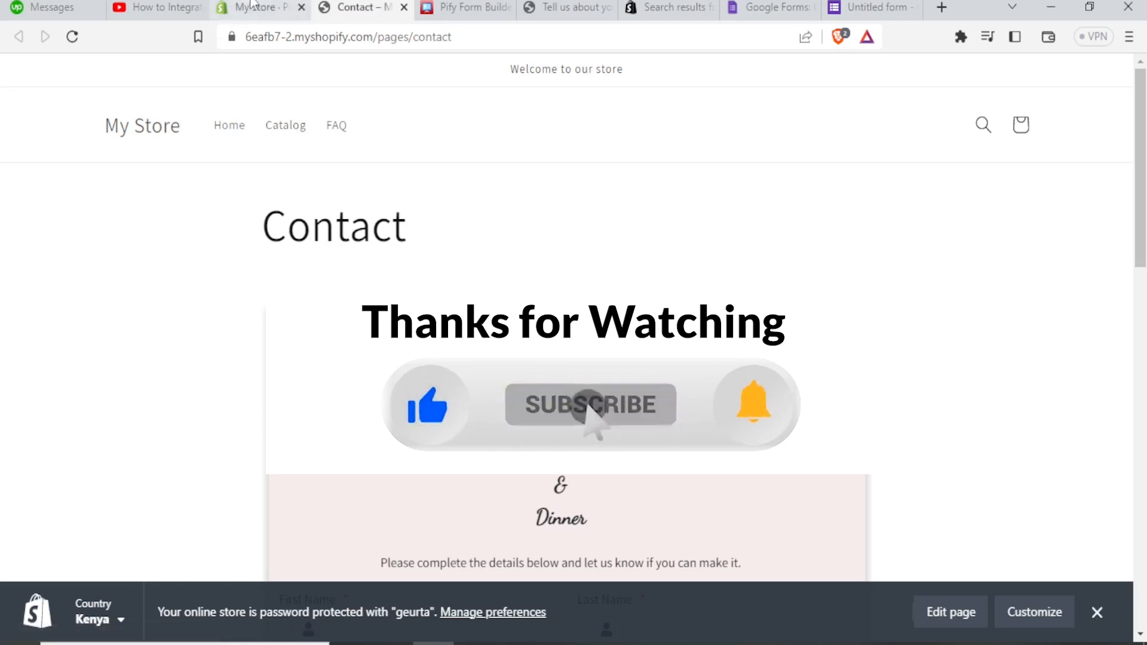